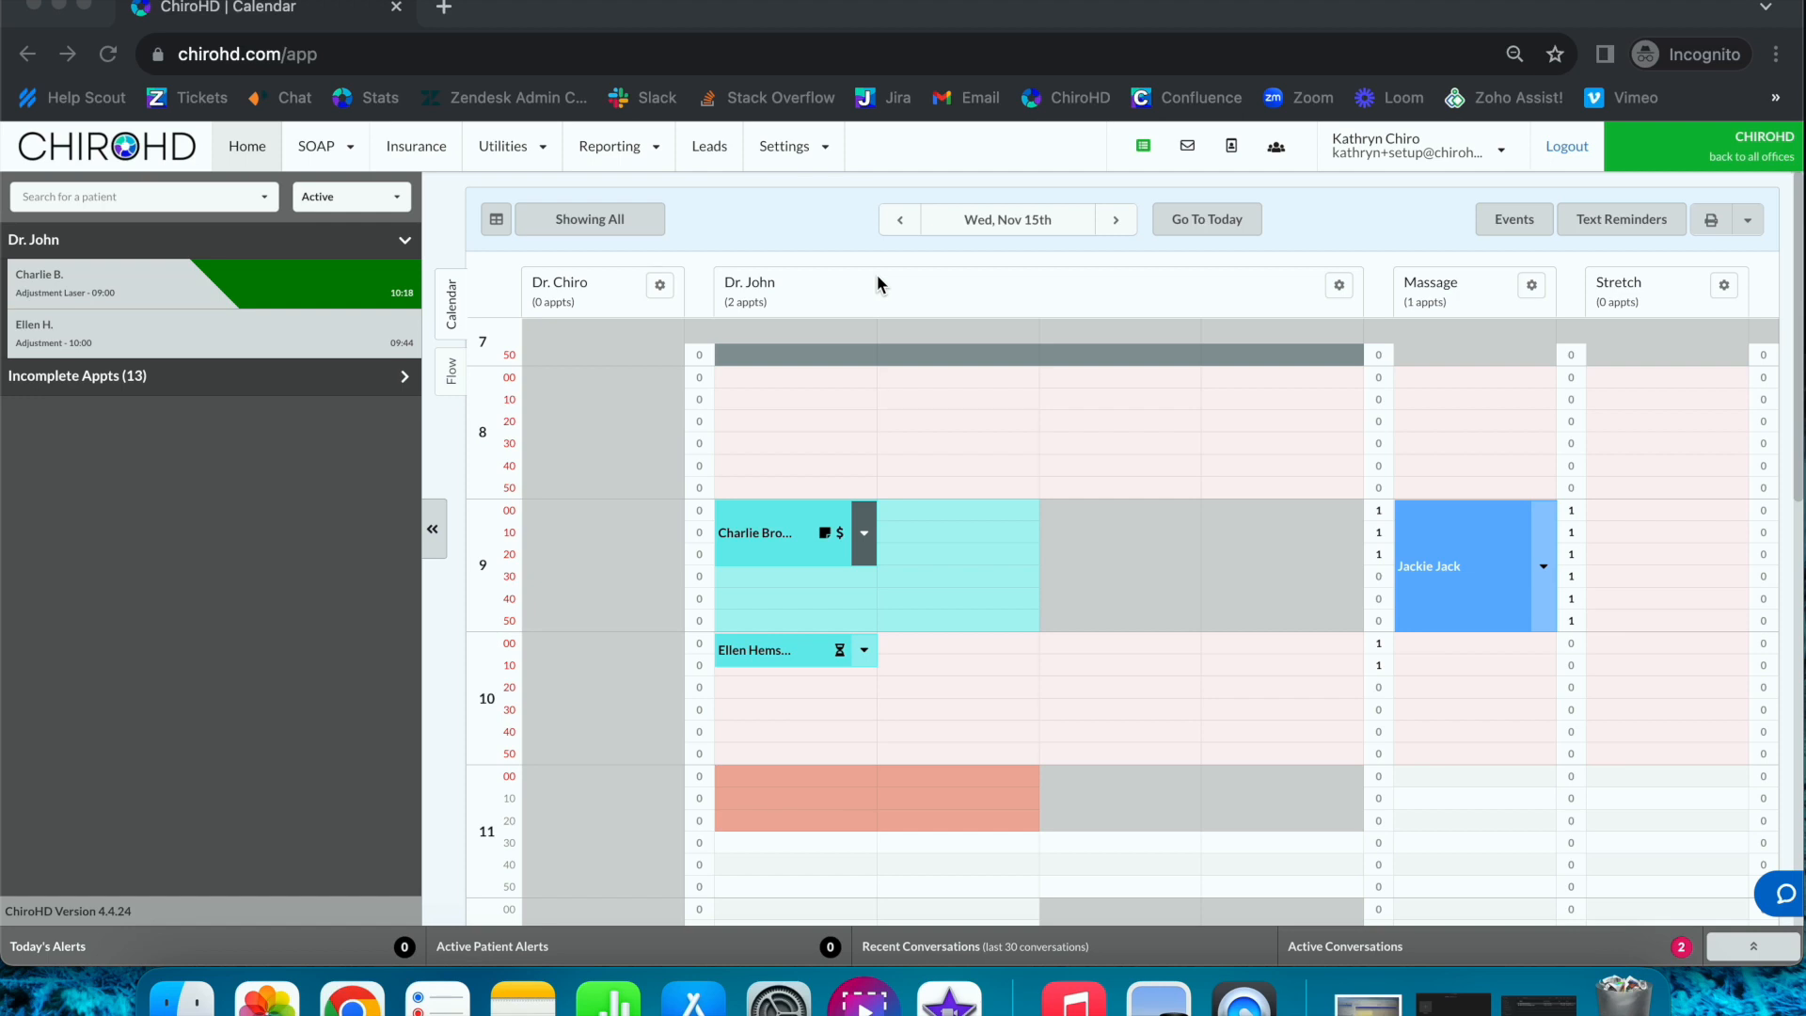
Step: Open the list of users for this location
click(817, 148)
click(818, 190)
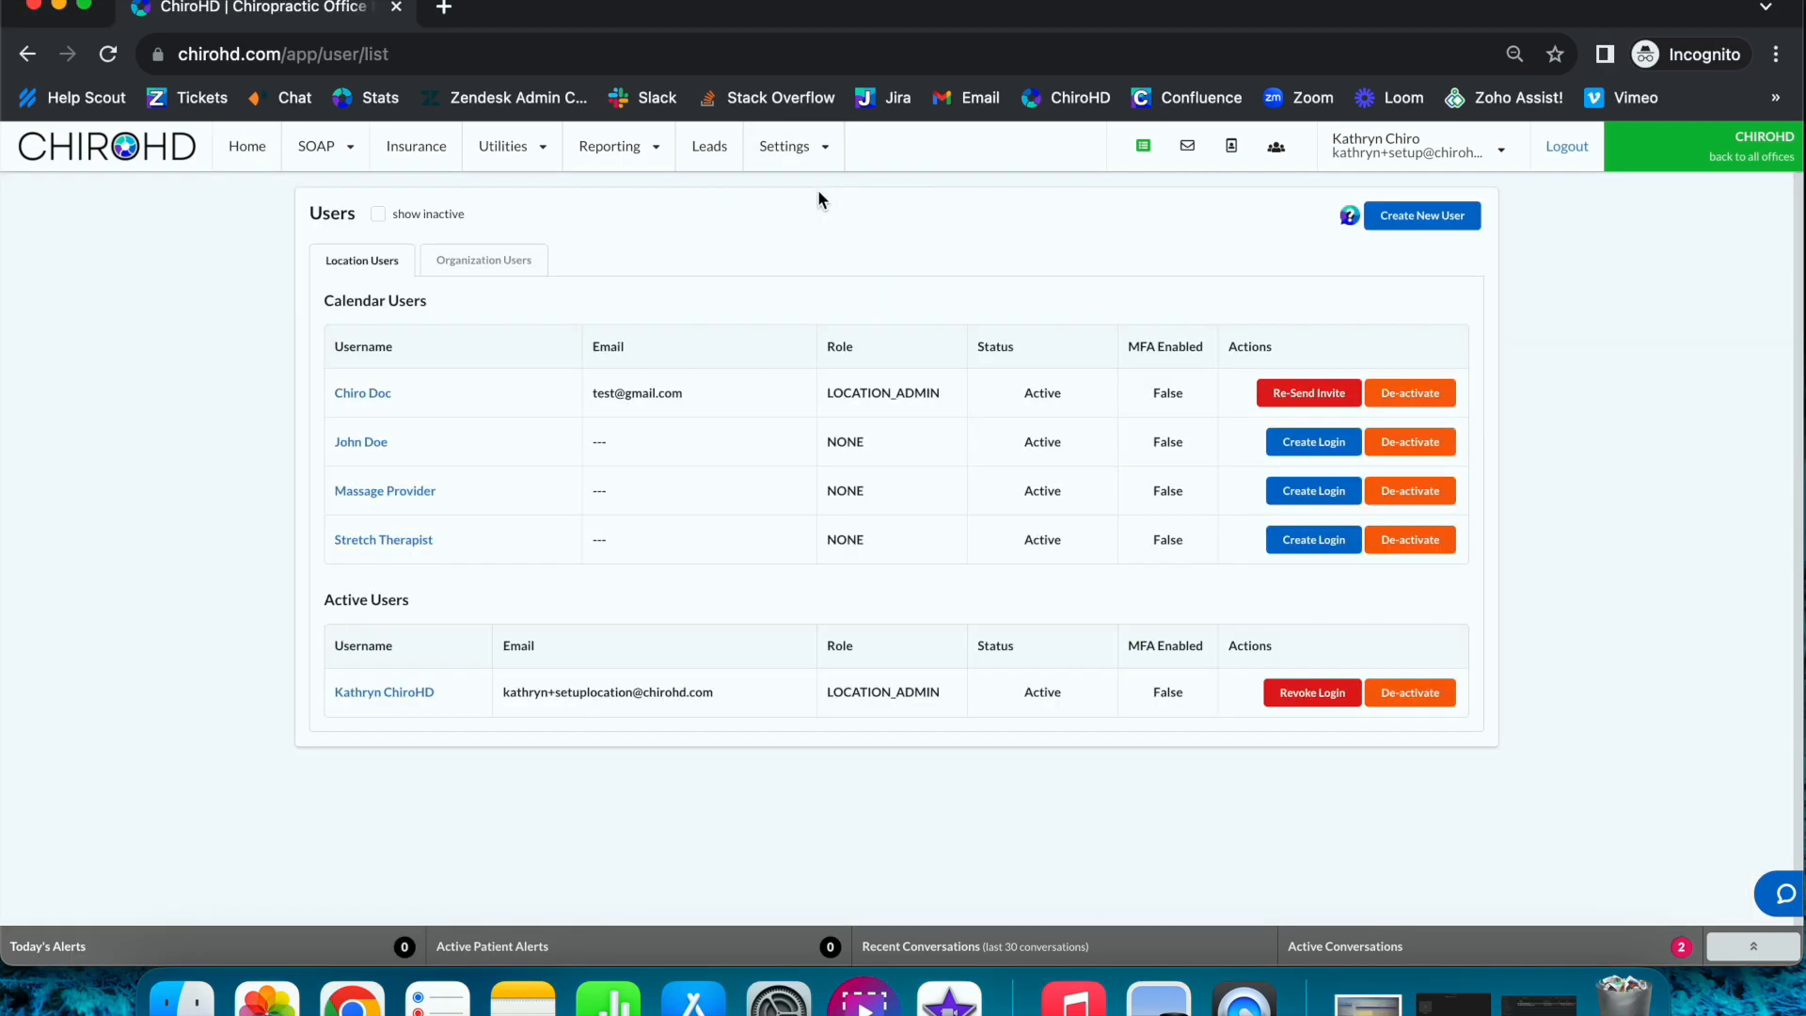
click(1433, 222)
click(673, 260)
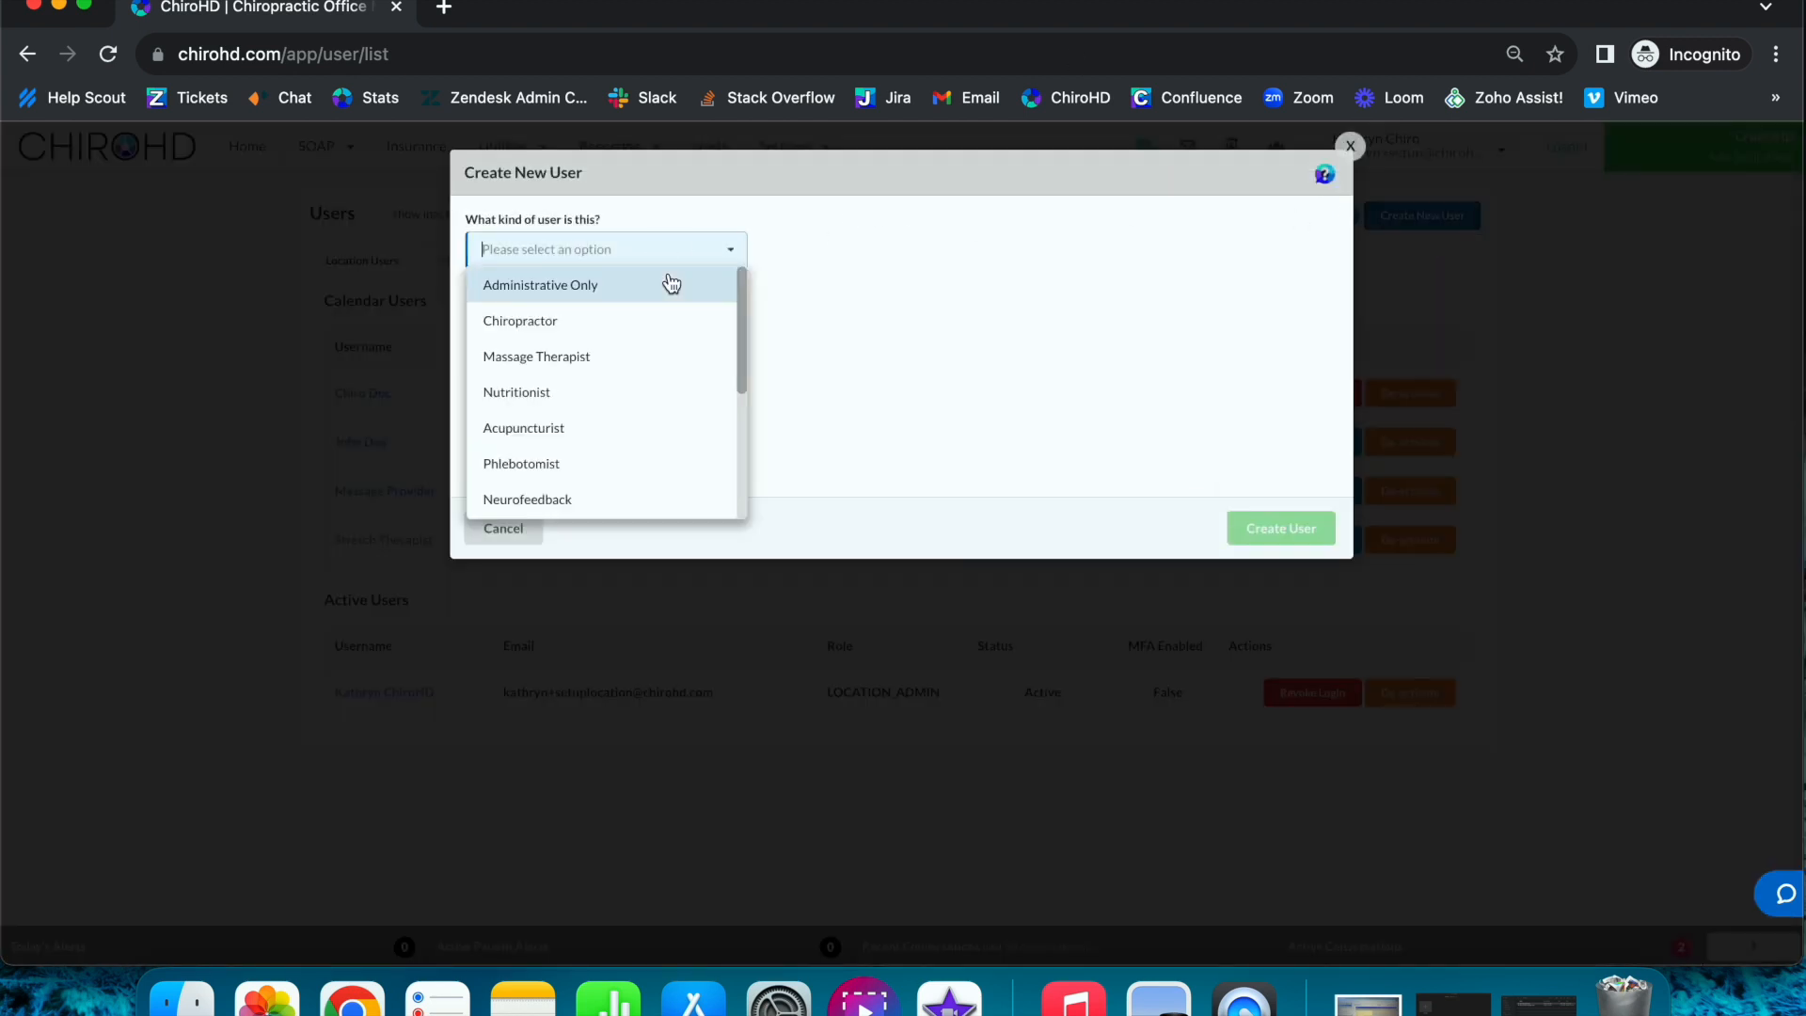
click(661, 339)
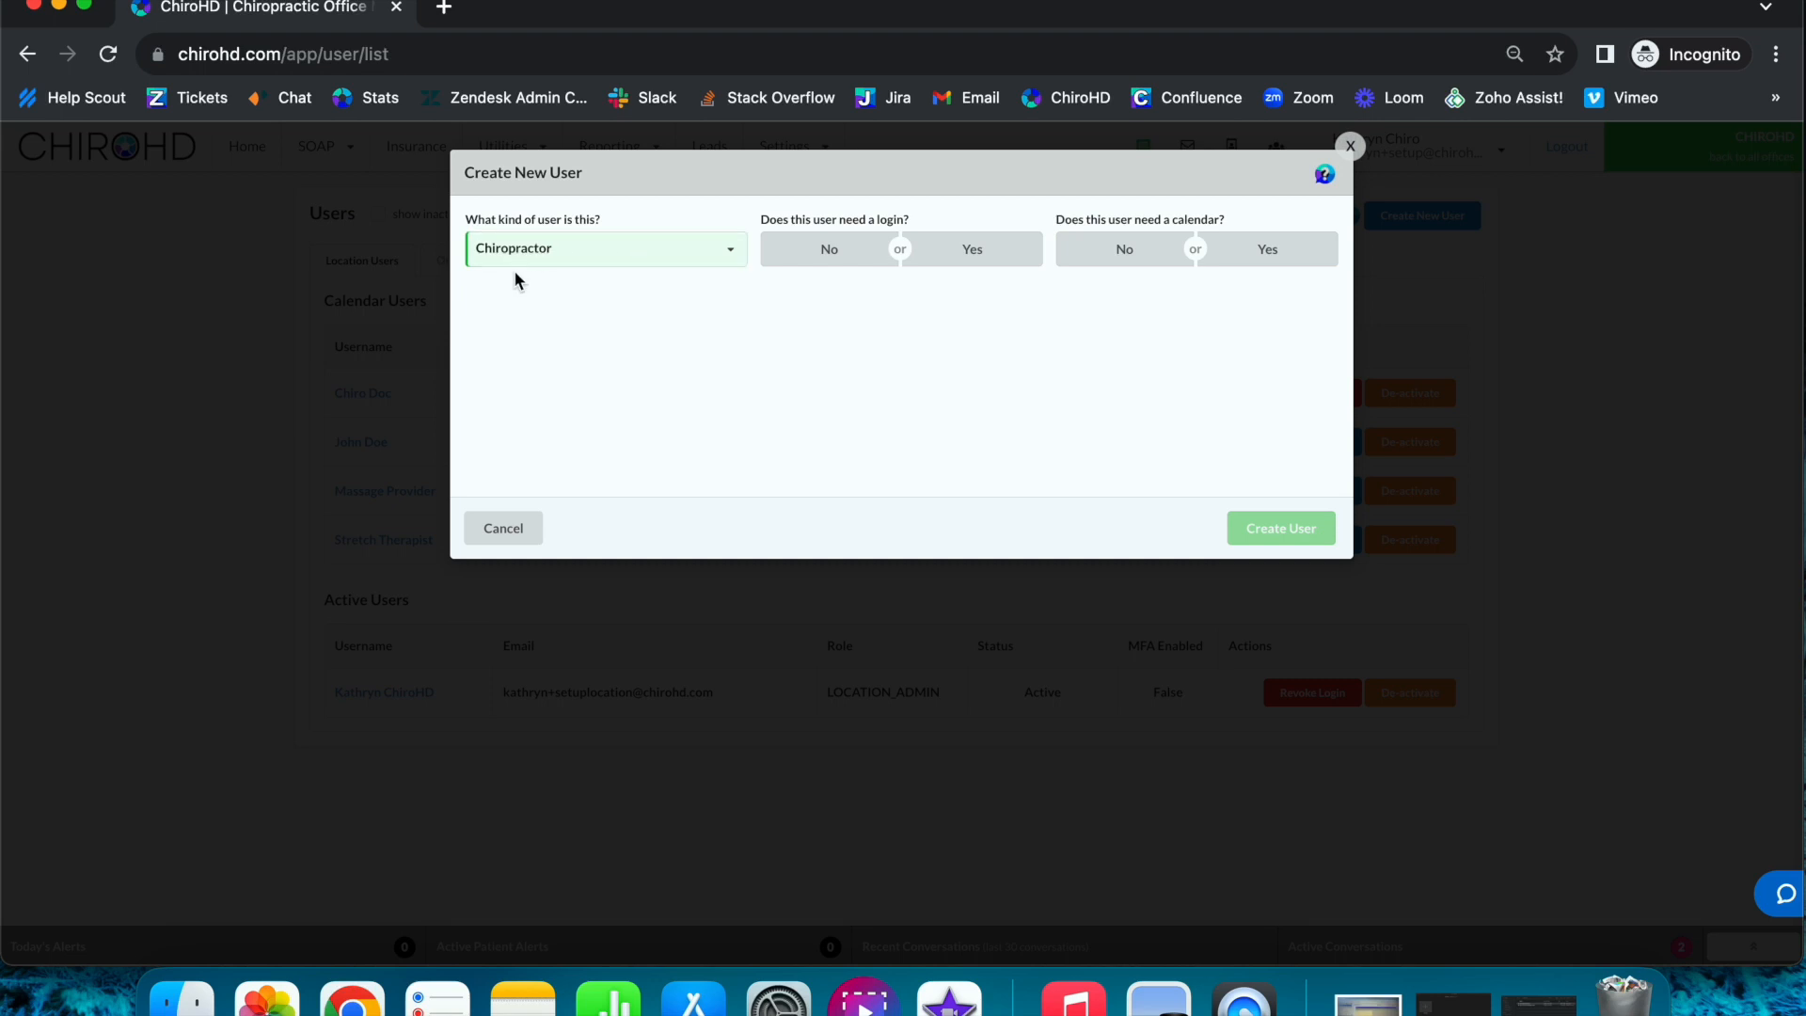
click(852, 262)
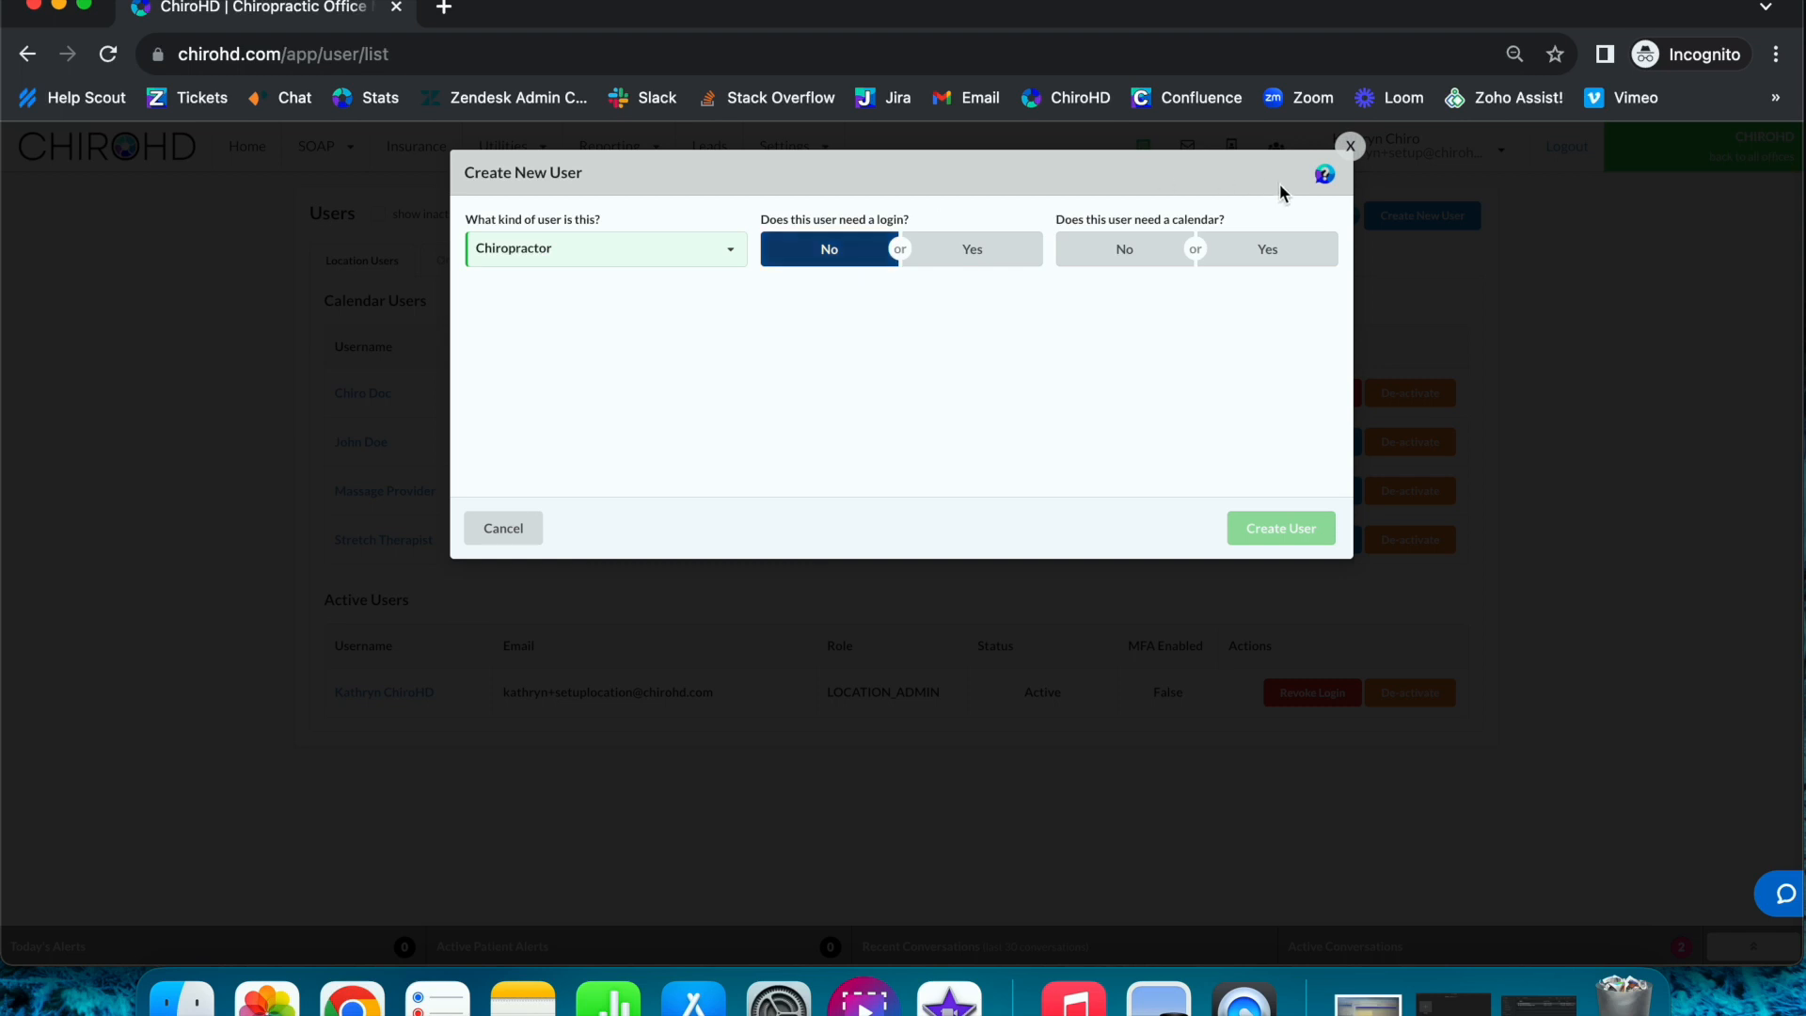
click(1275, 247)
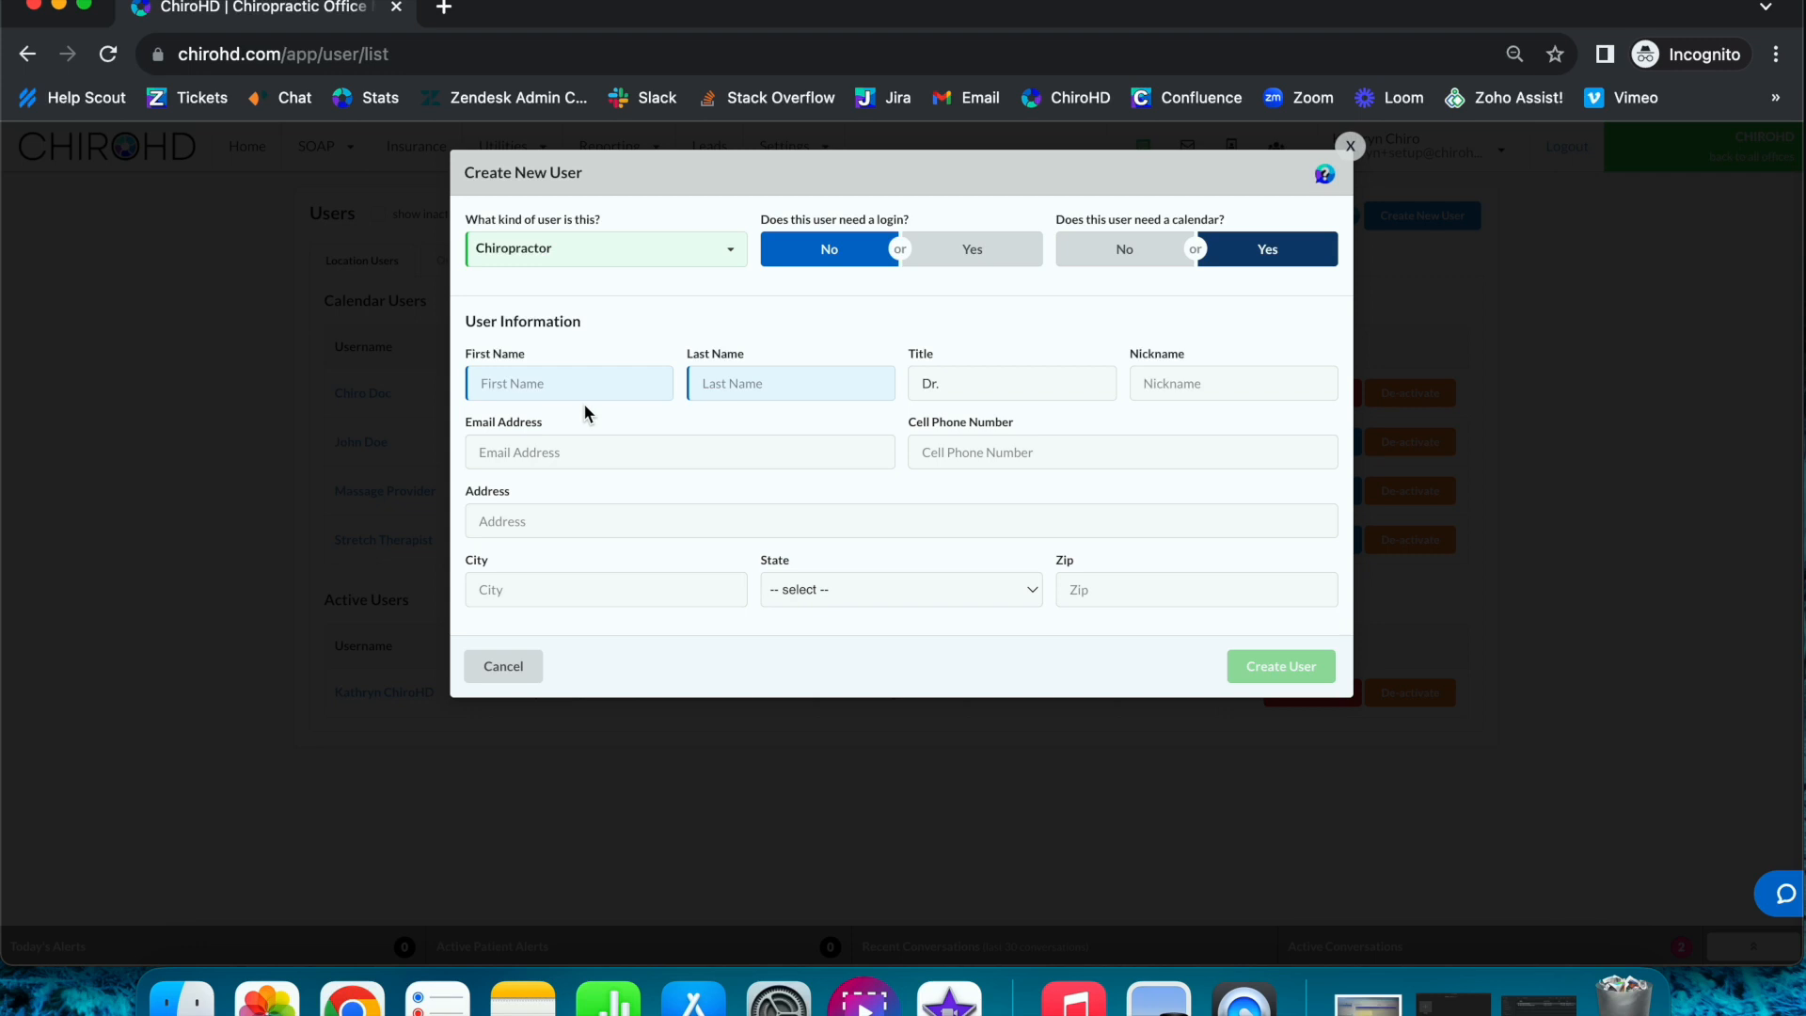
click(499, 670)
Step: Review the calendar settings of the first calendar user and of the user listed under Active Users
click(788, 150)
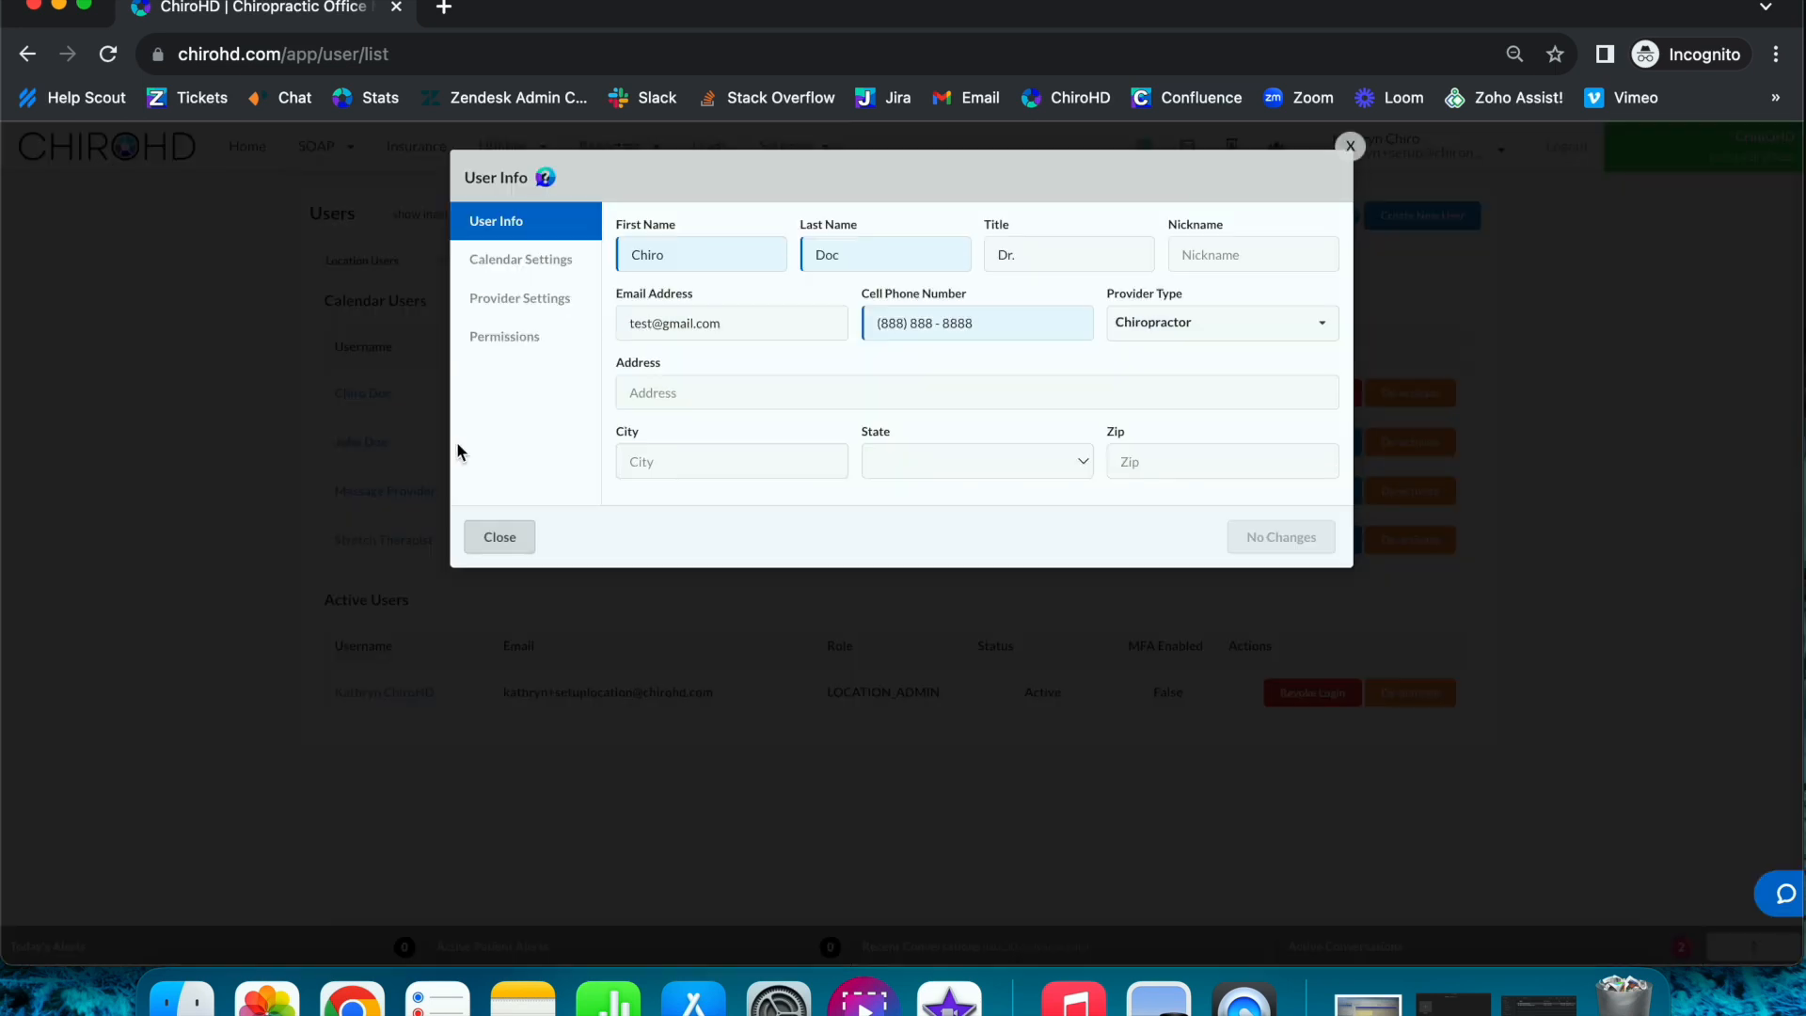
click(512, 272)
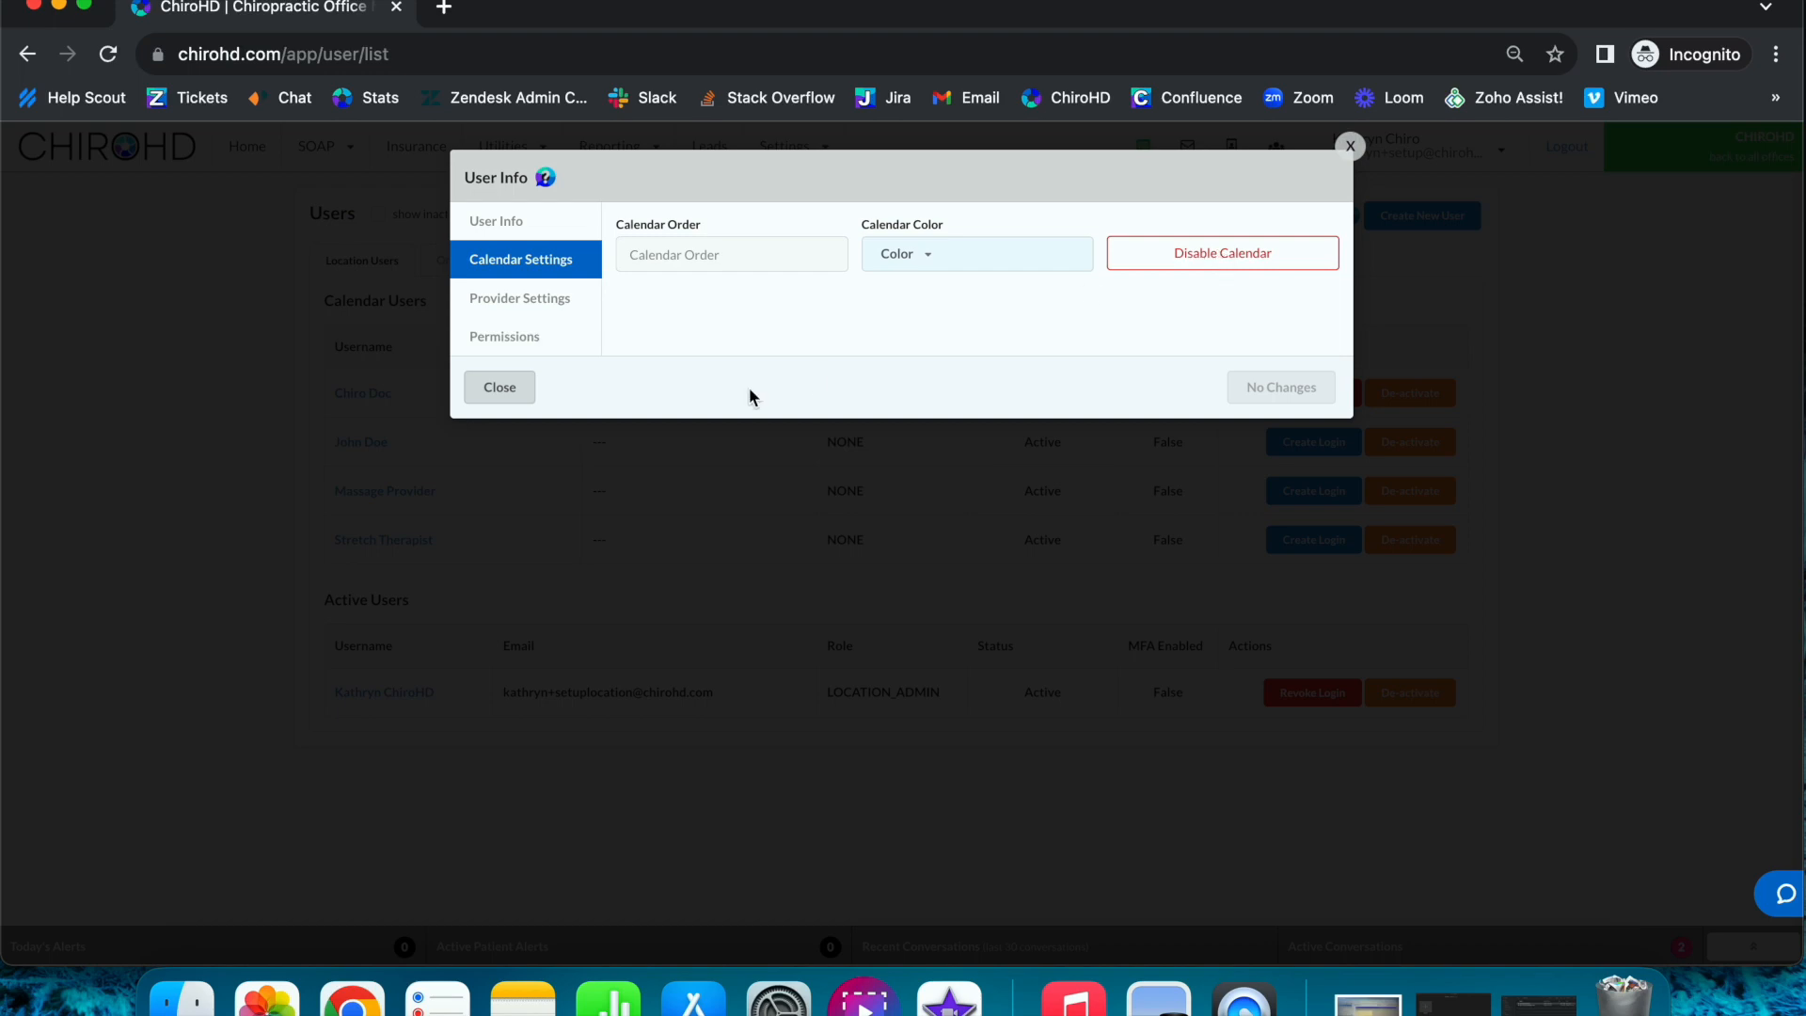
click(531, 385)
click(356, 693)
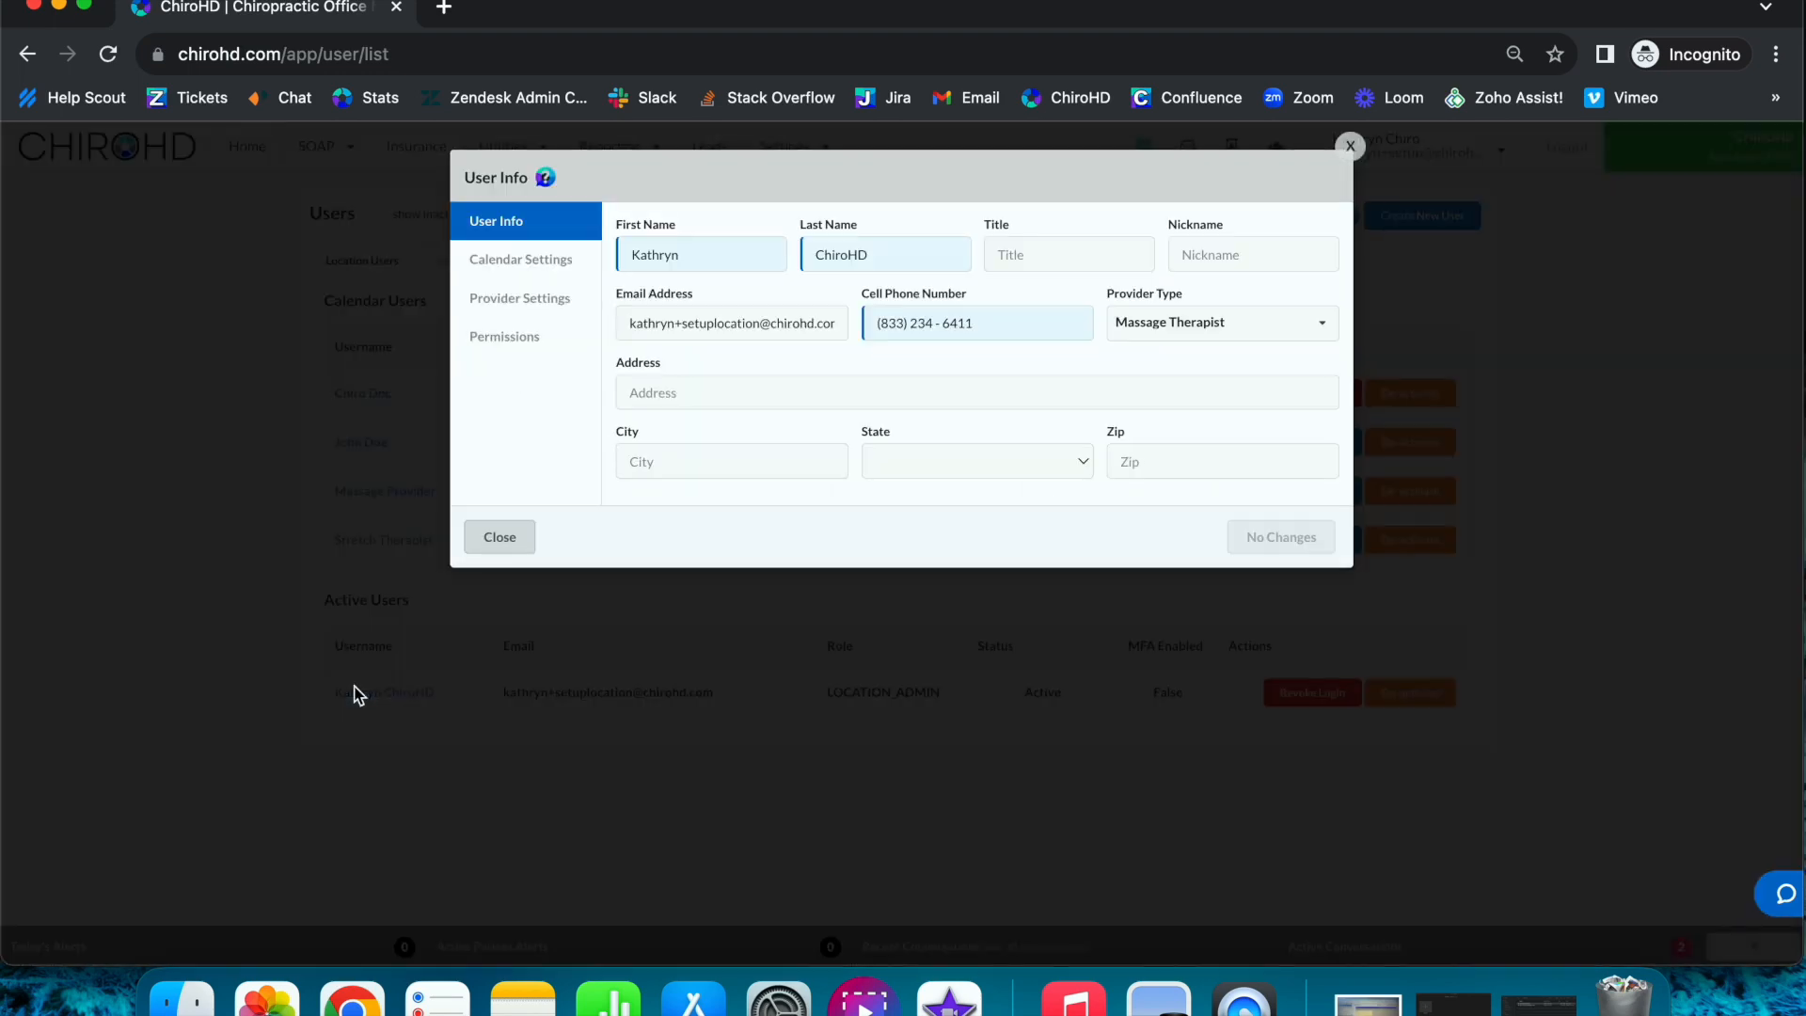
click(563, 263)
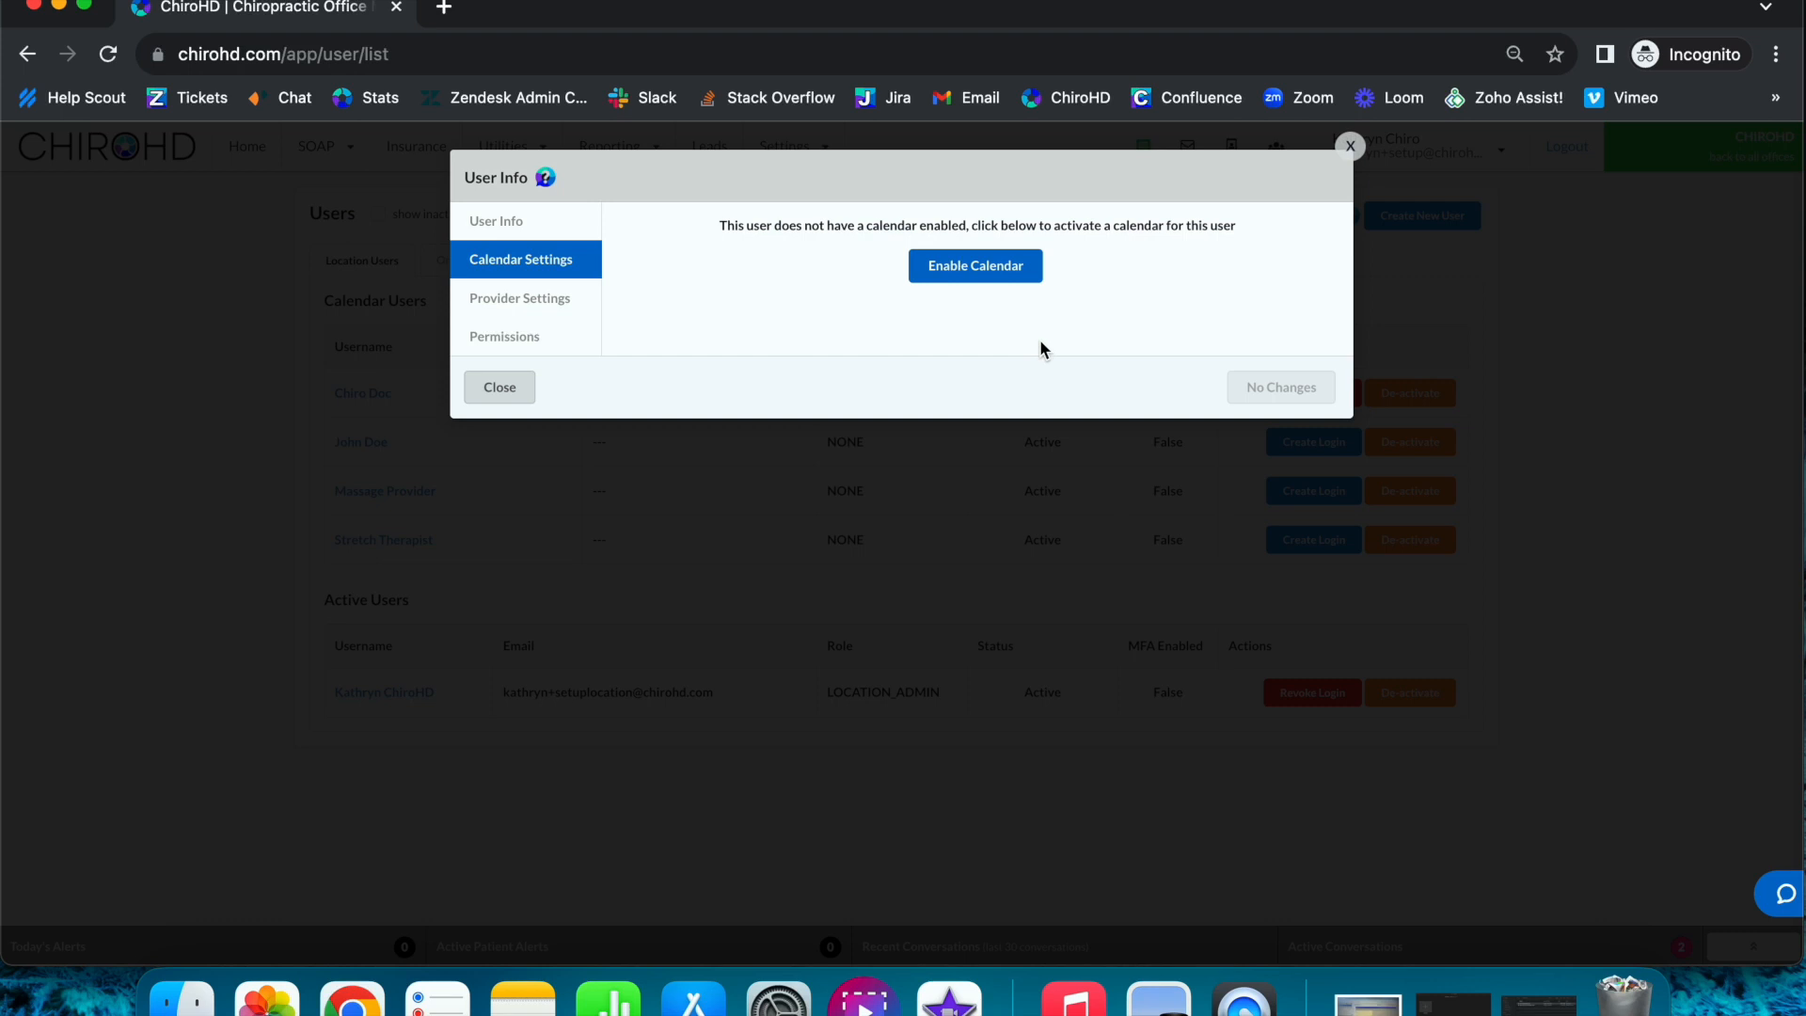
click(1350, 146)
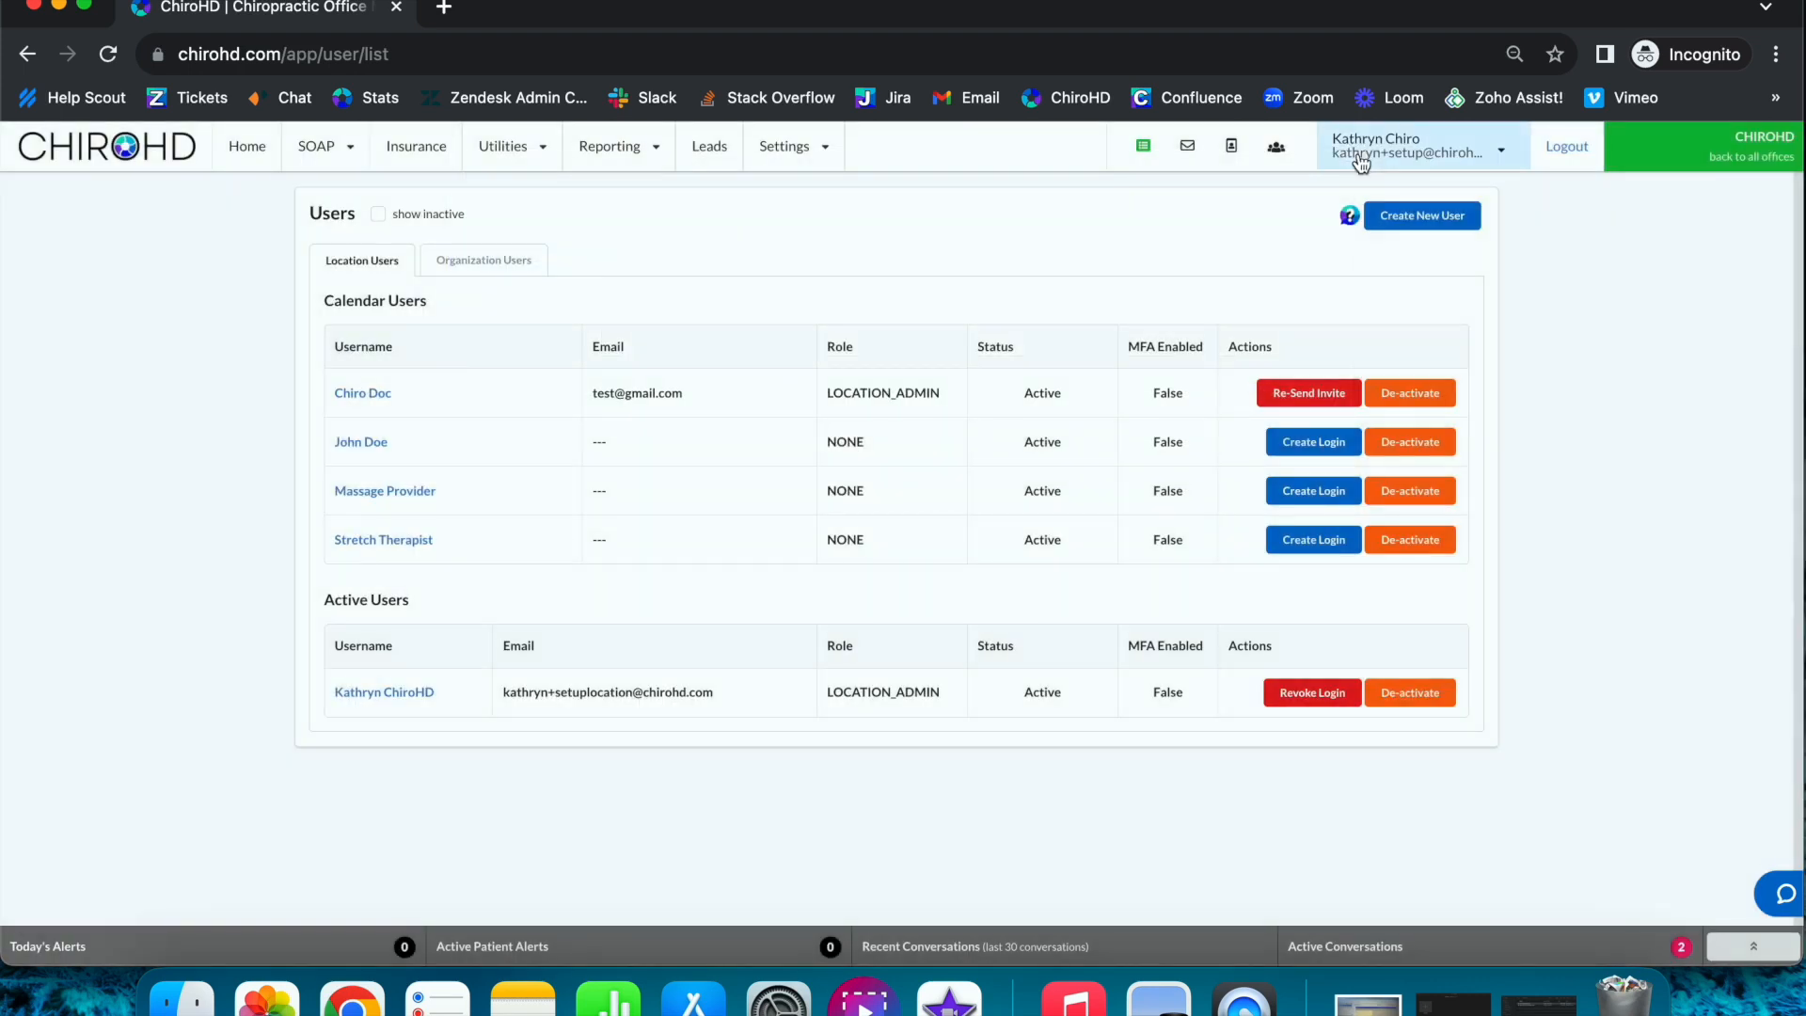
Step: Set the first calendar user's calendar color to Color 15, save it and check the office calendar
click(376, 393)
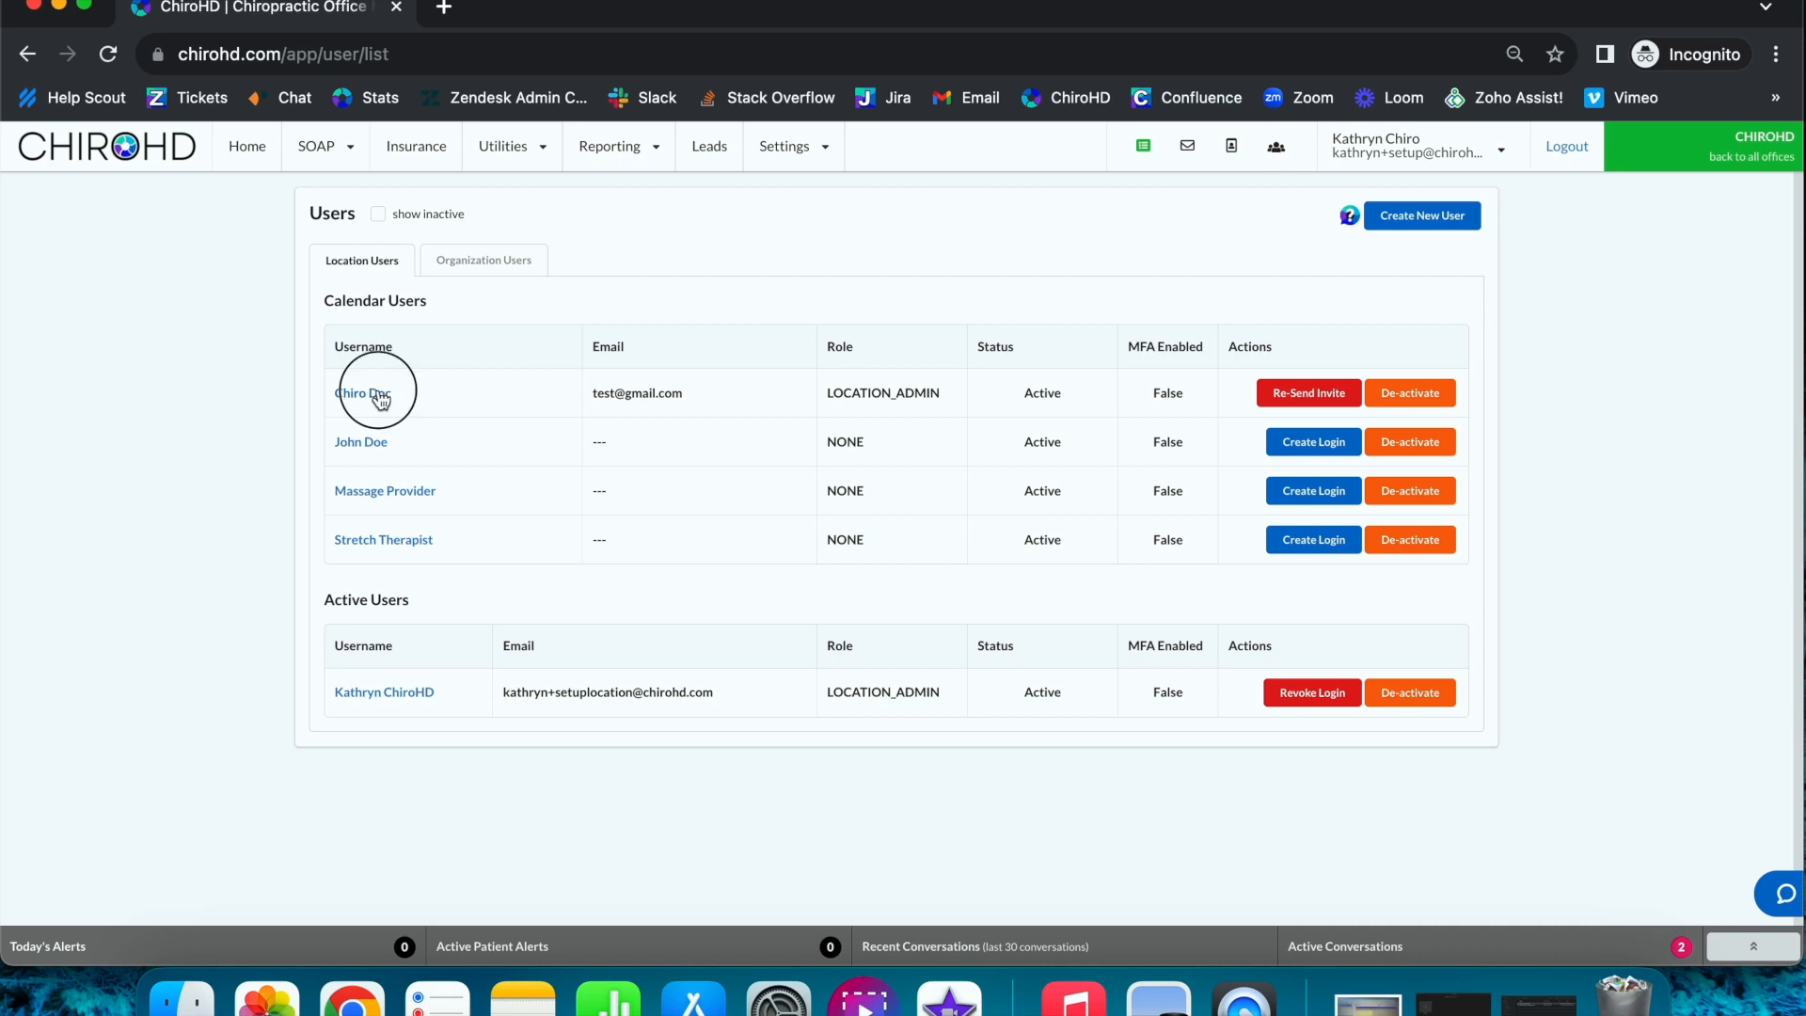
click(541, 270)
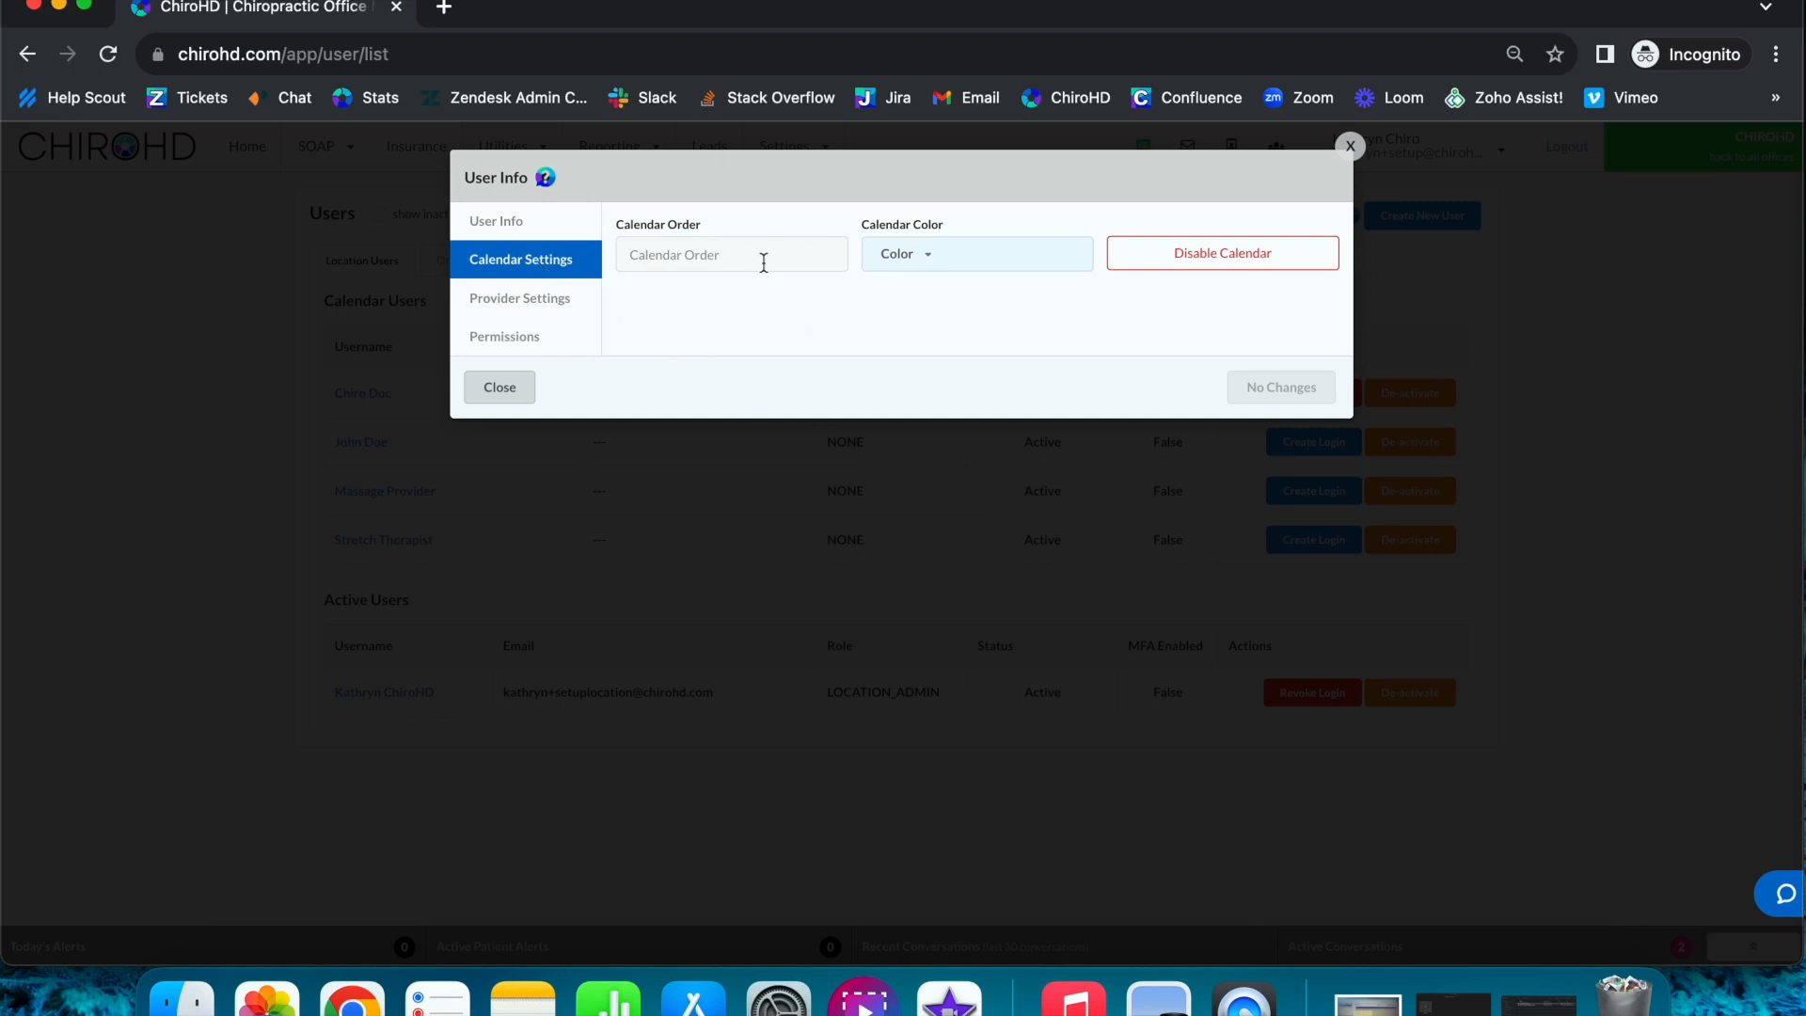
click(1034, 255)
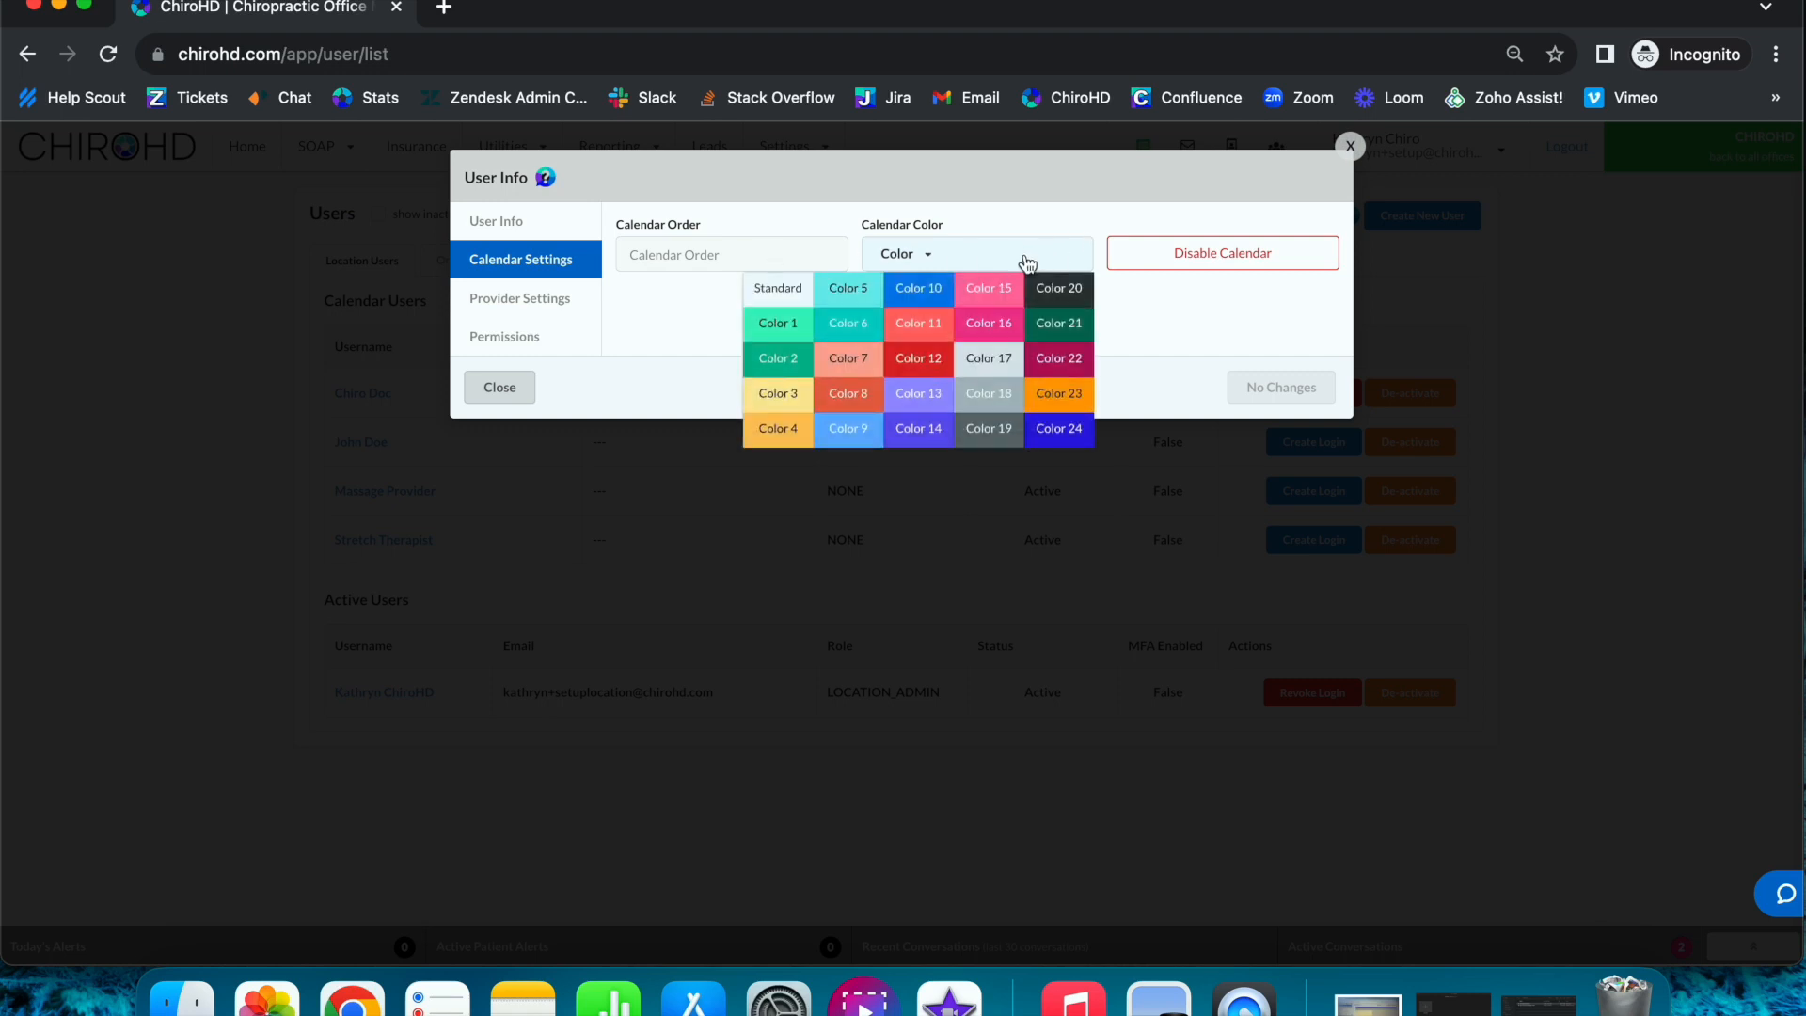
click(1009, 288)
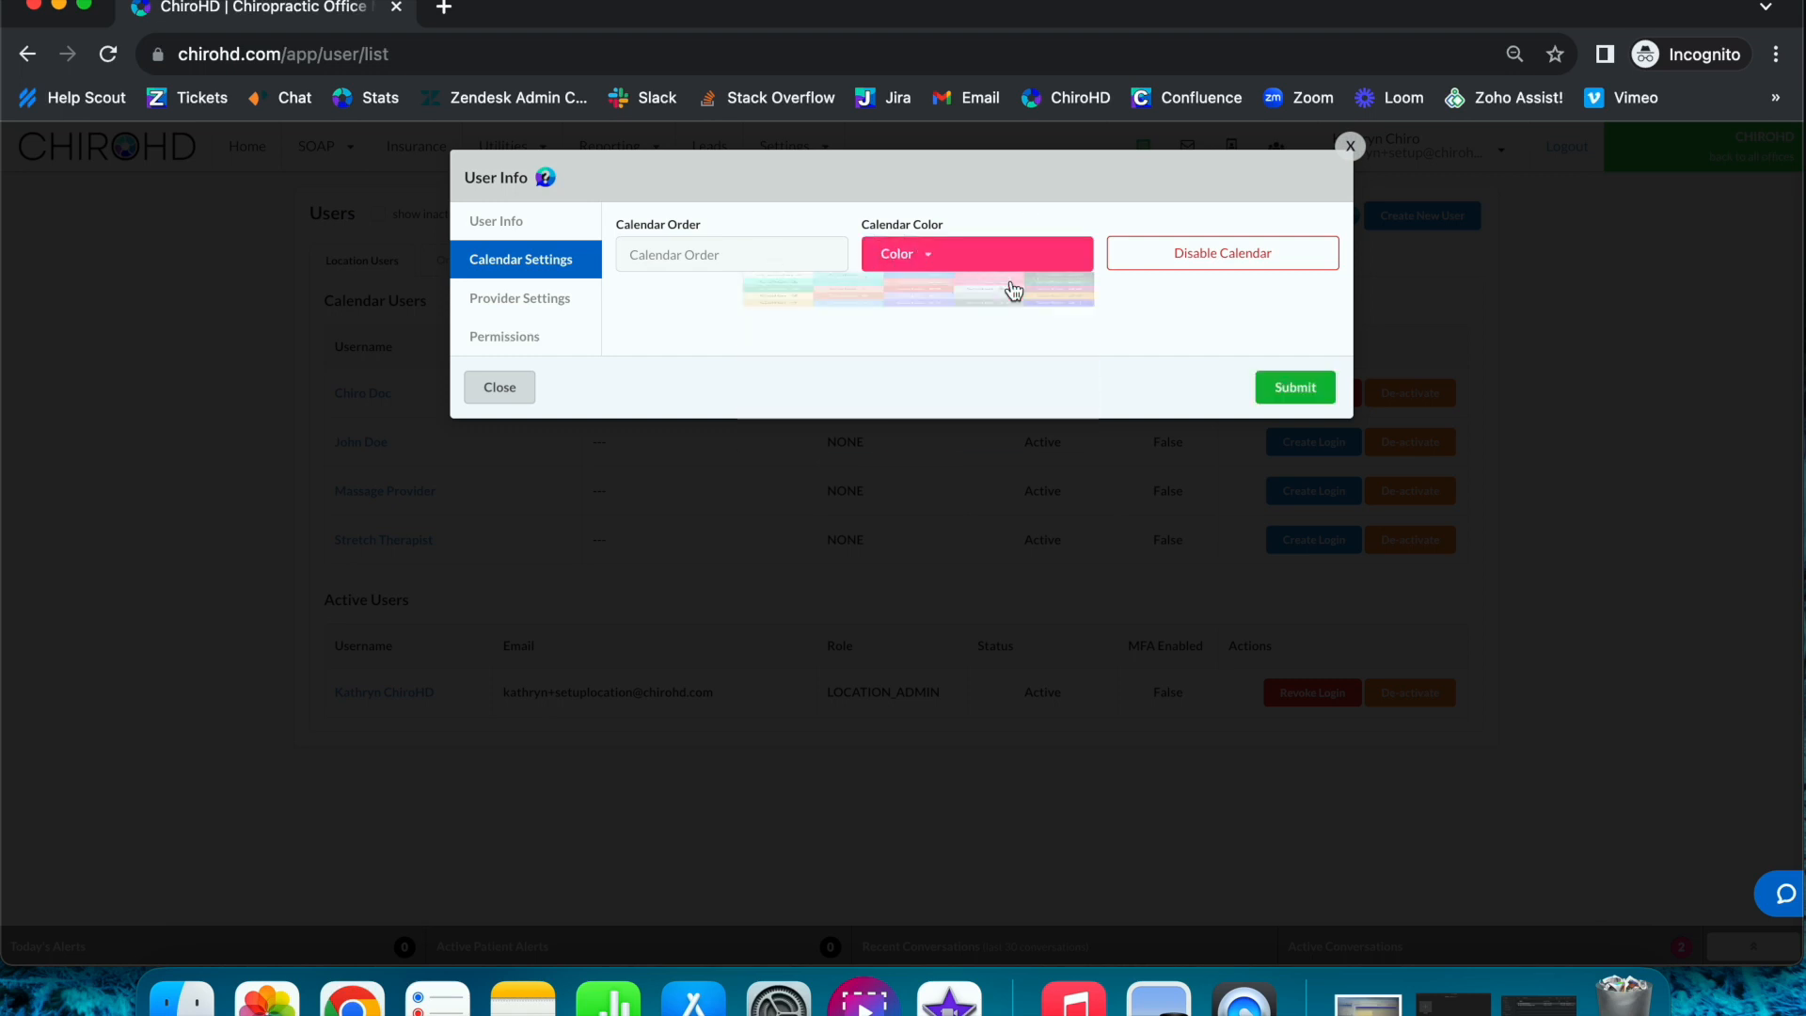
click(1286, 393)
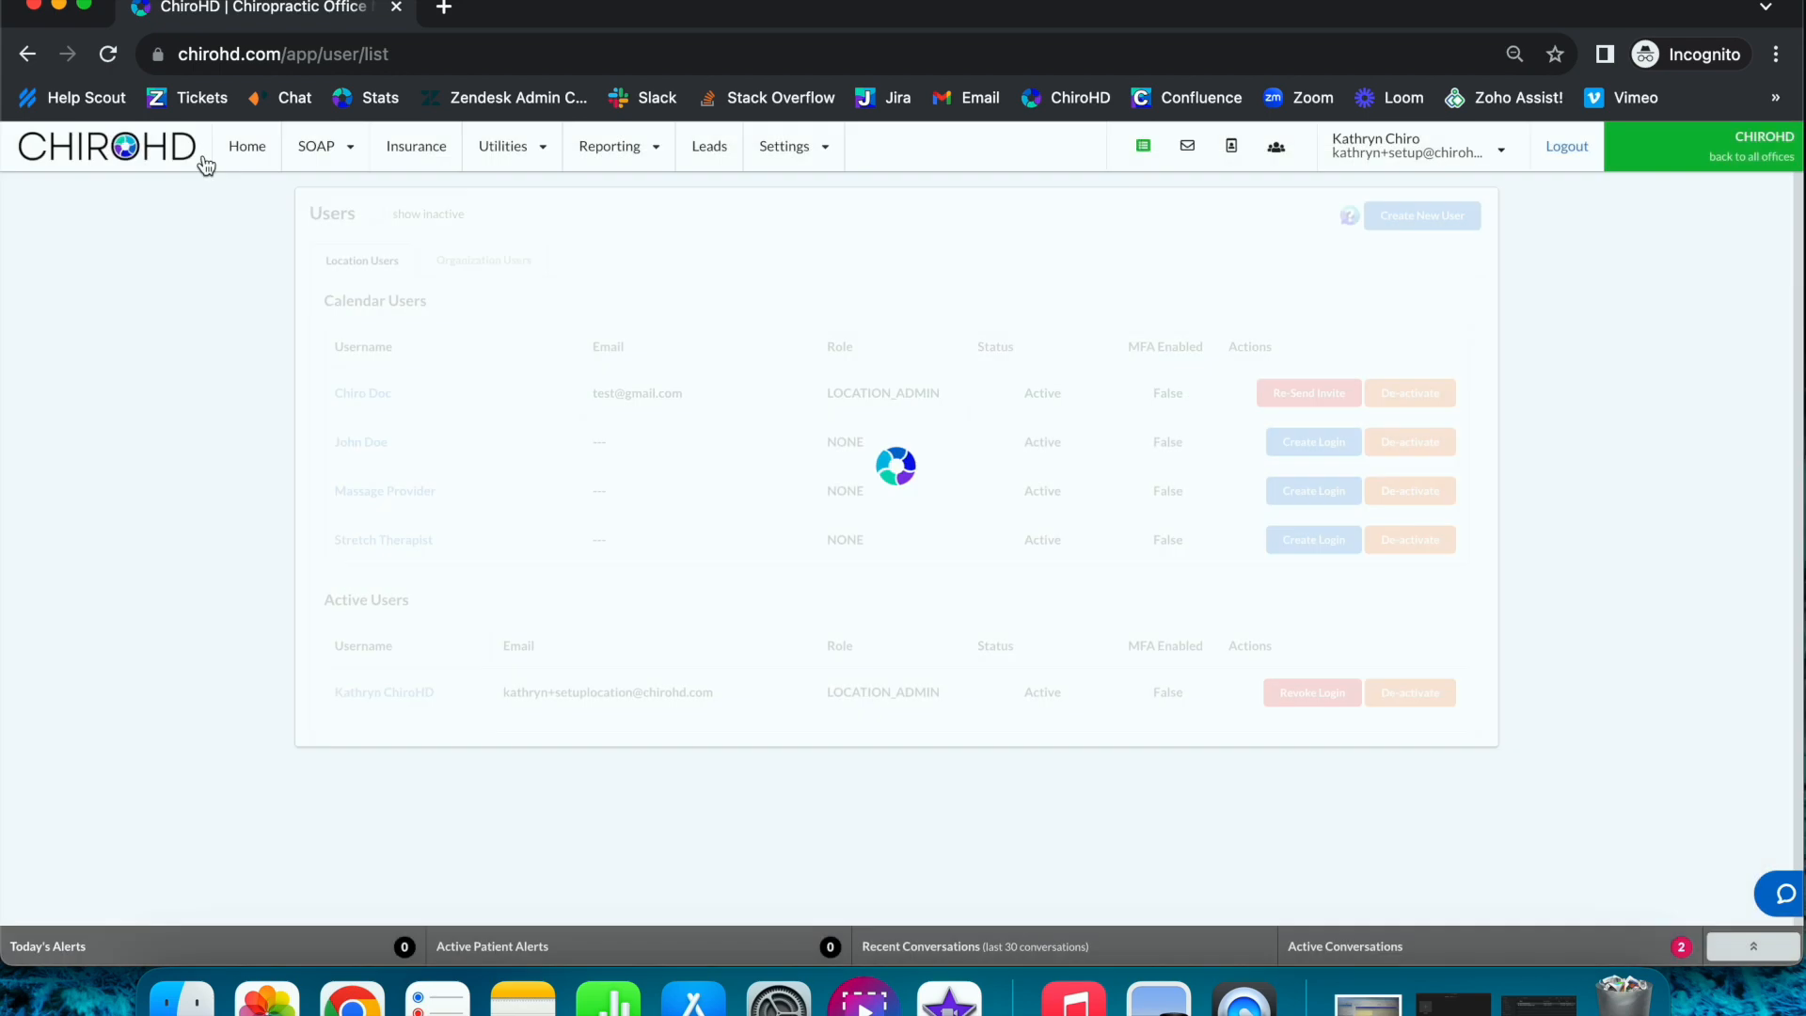
click(247, 146)
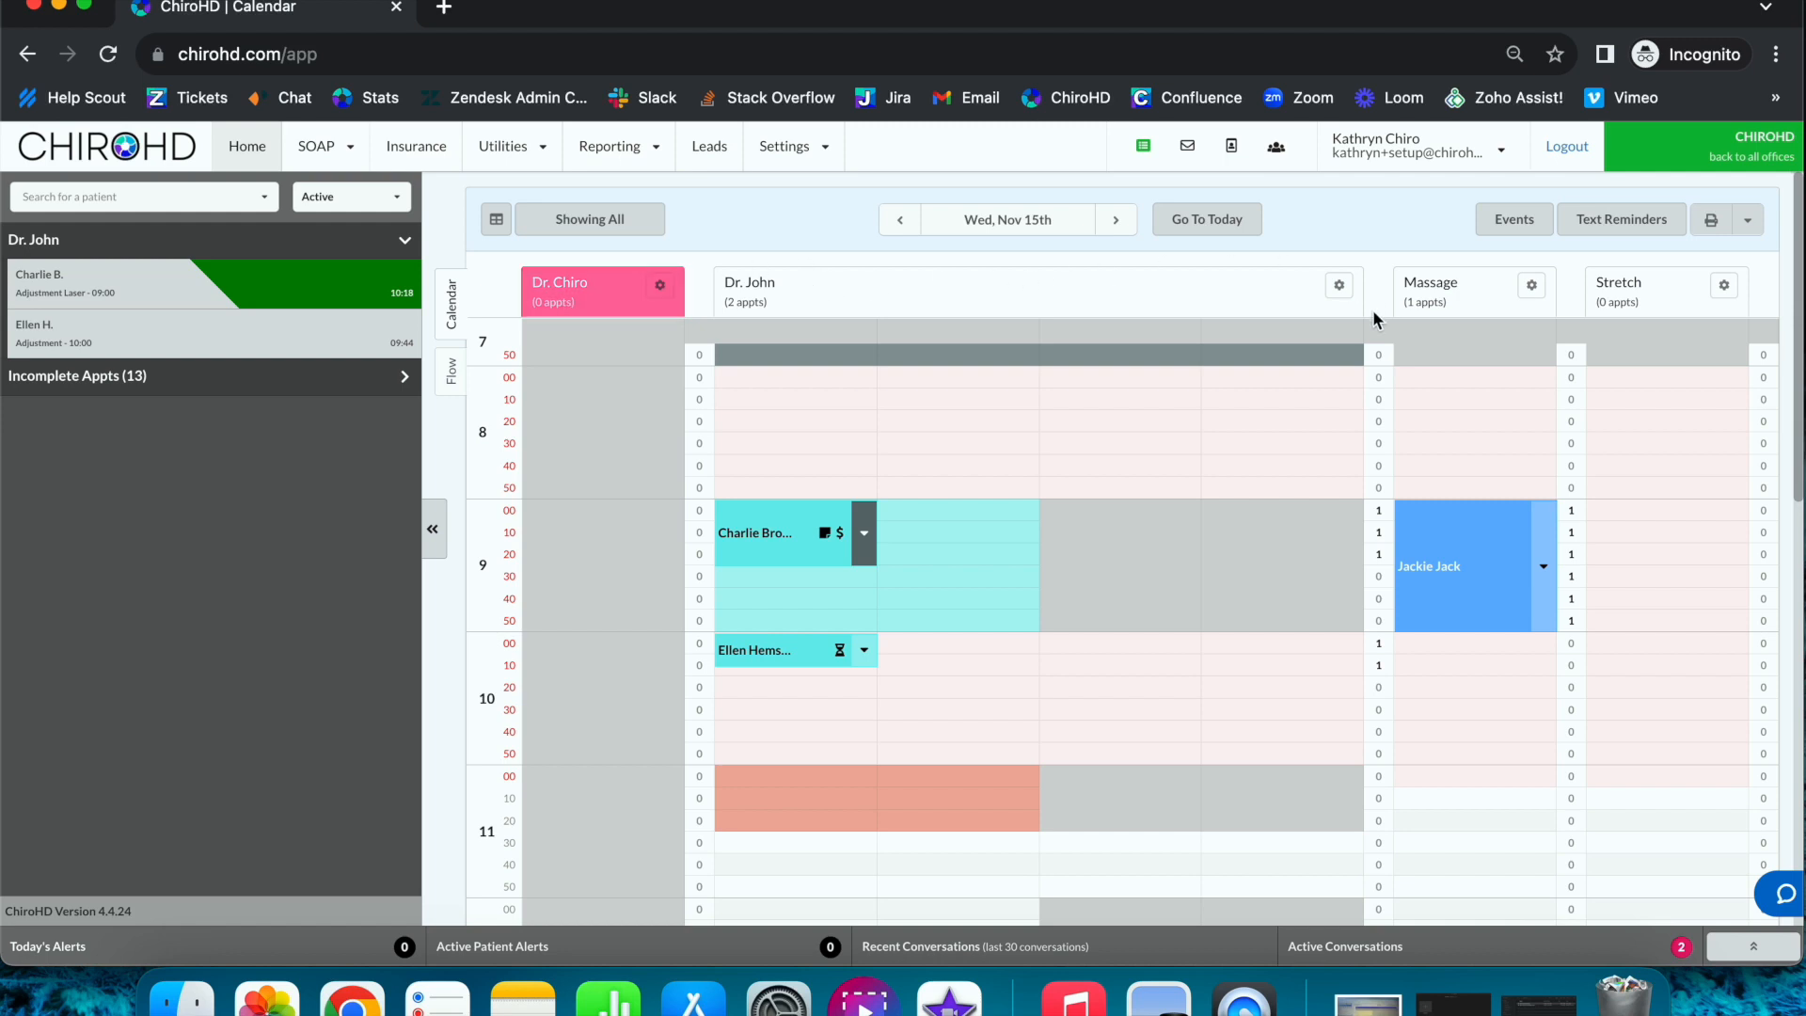
Step: Set the calendar color of the second calendar user, a chiropractor, to Color 8 and save it
click(802, 153)
click(807, 196)
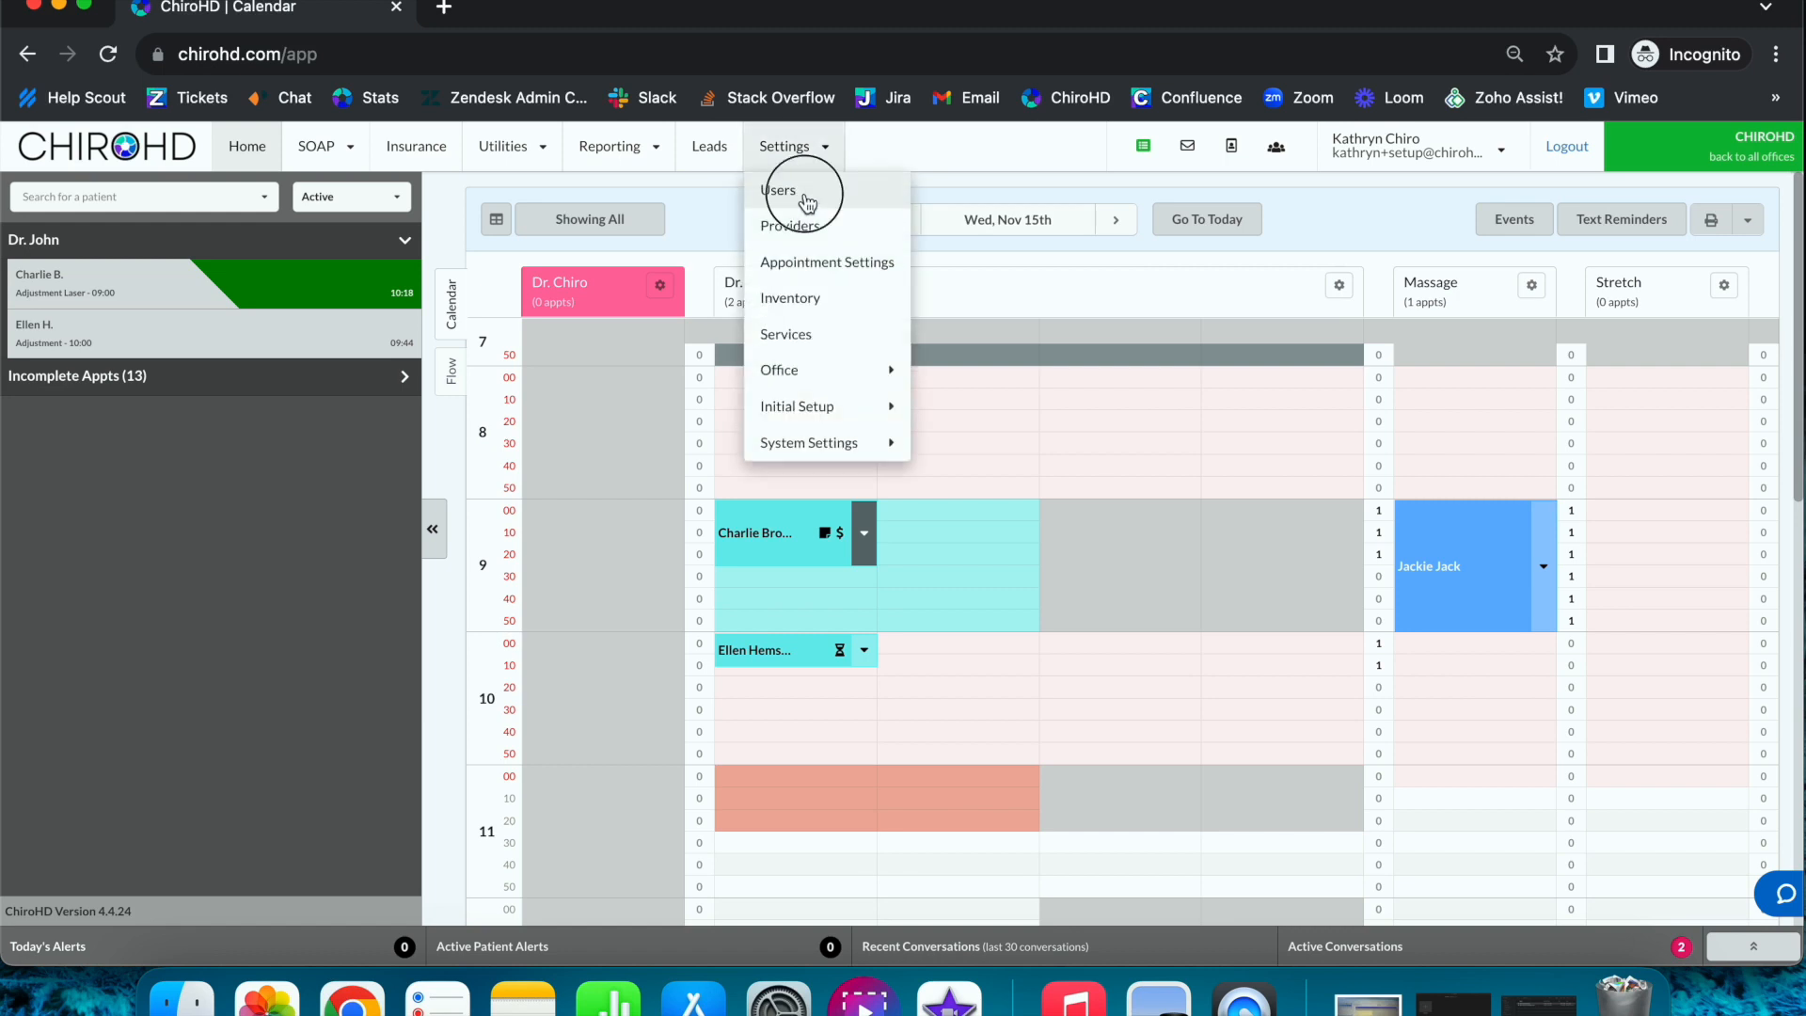
click(382, 438)
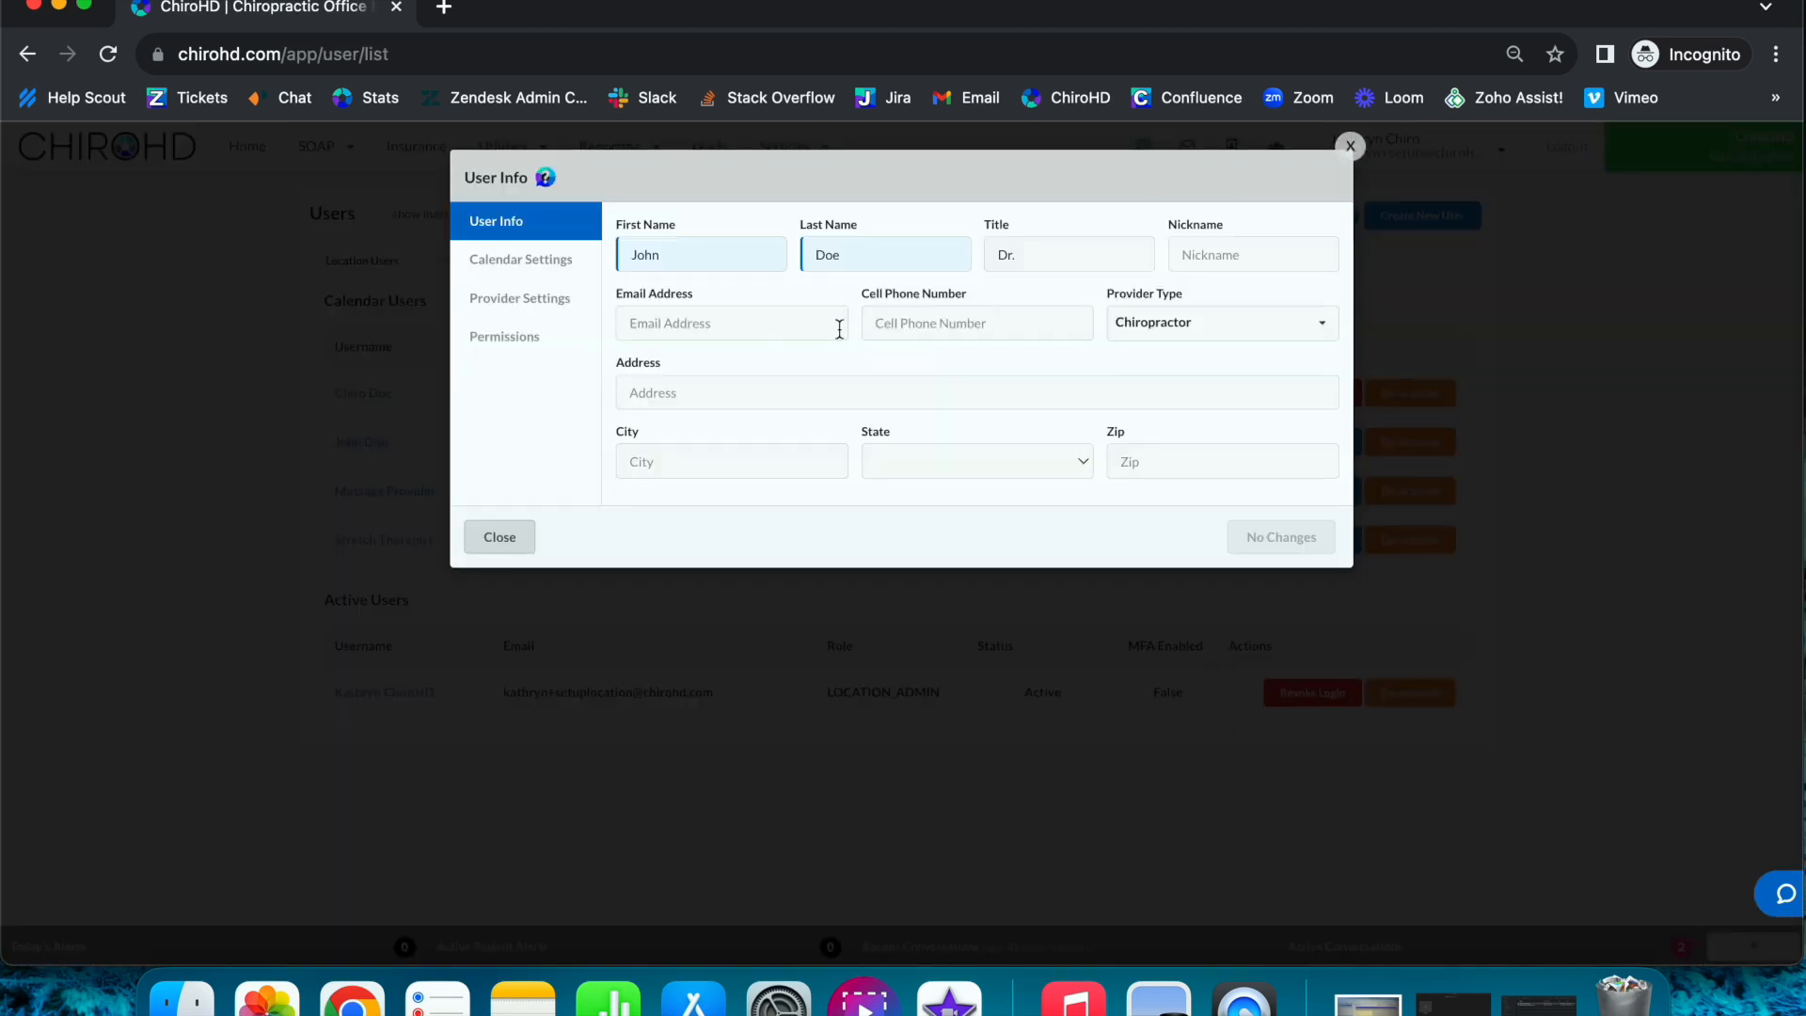
click(544, 263)
click(940, 256)
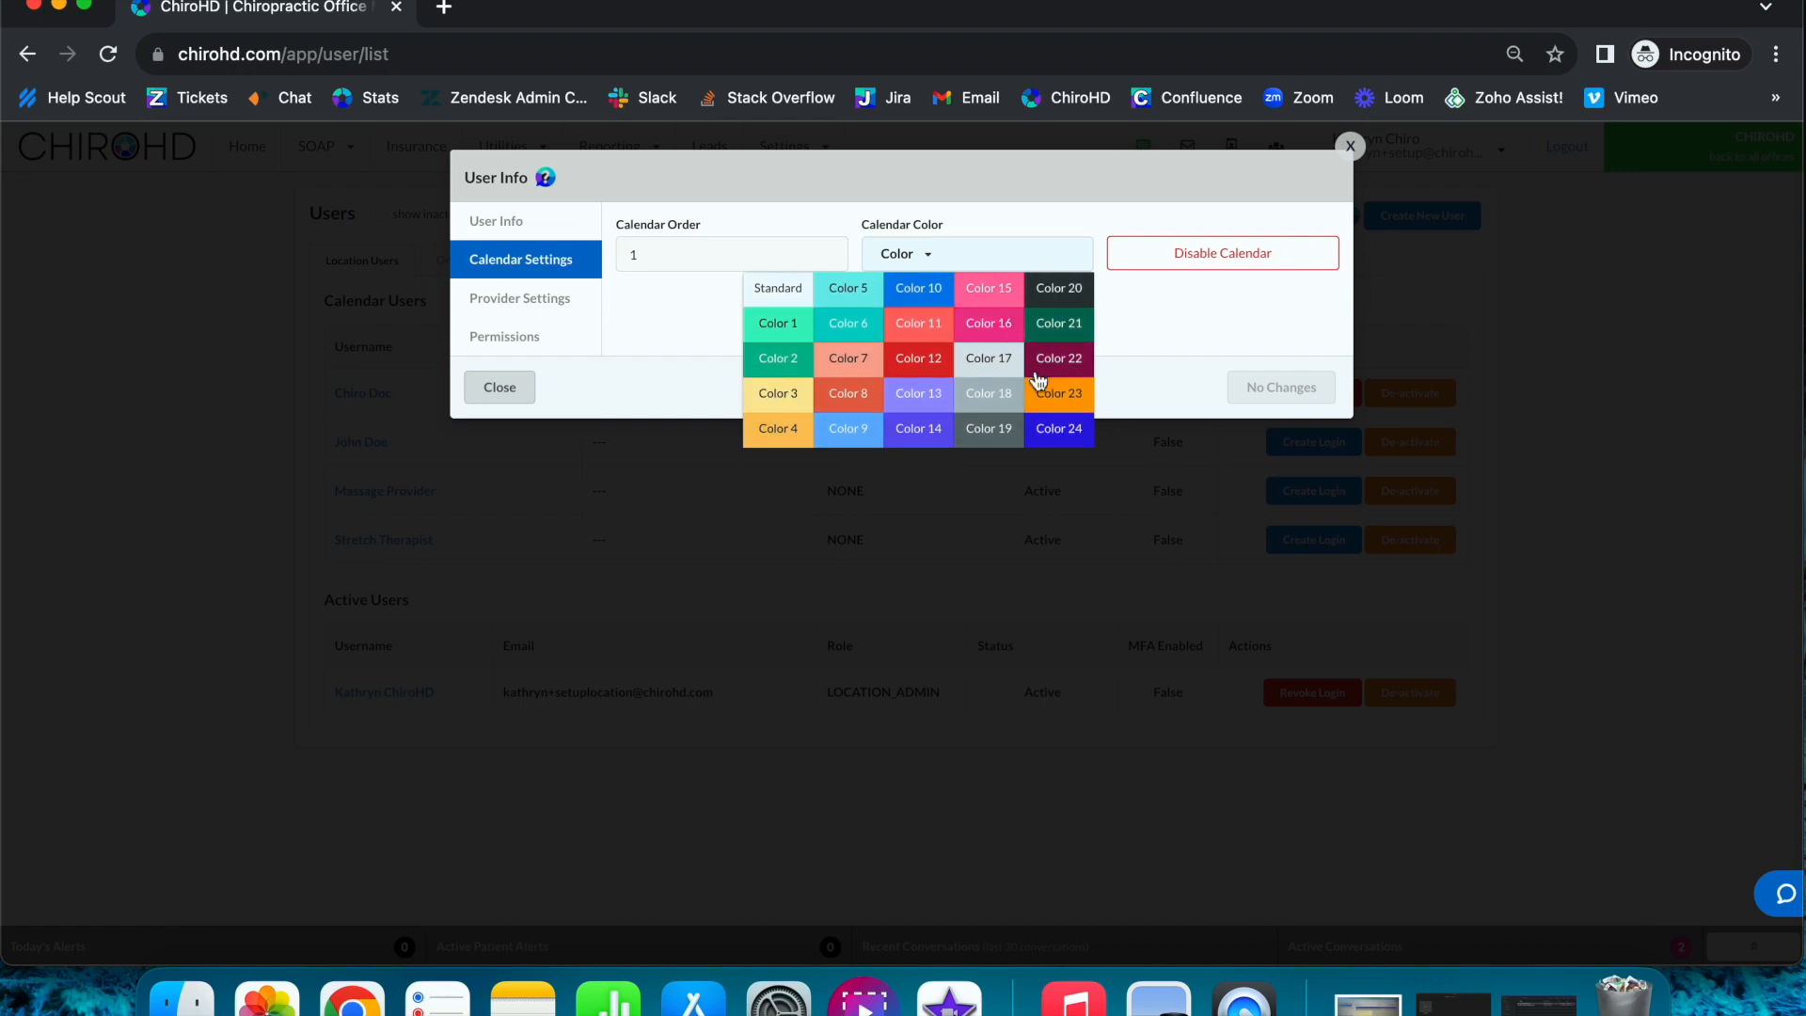
click(854, 399)
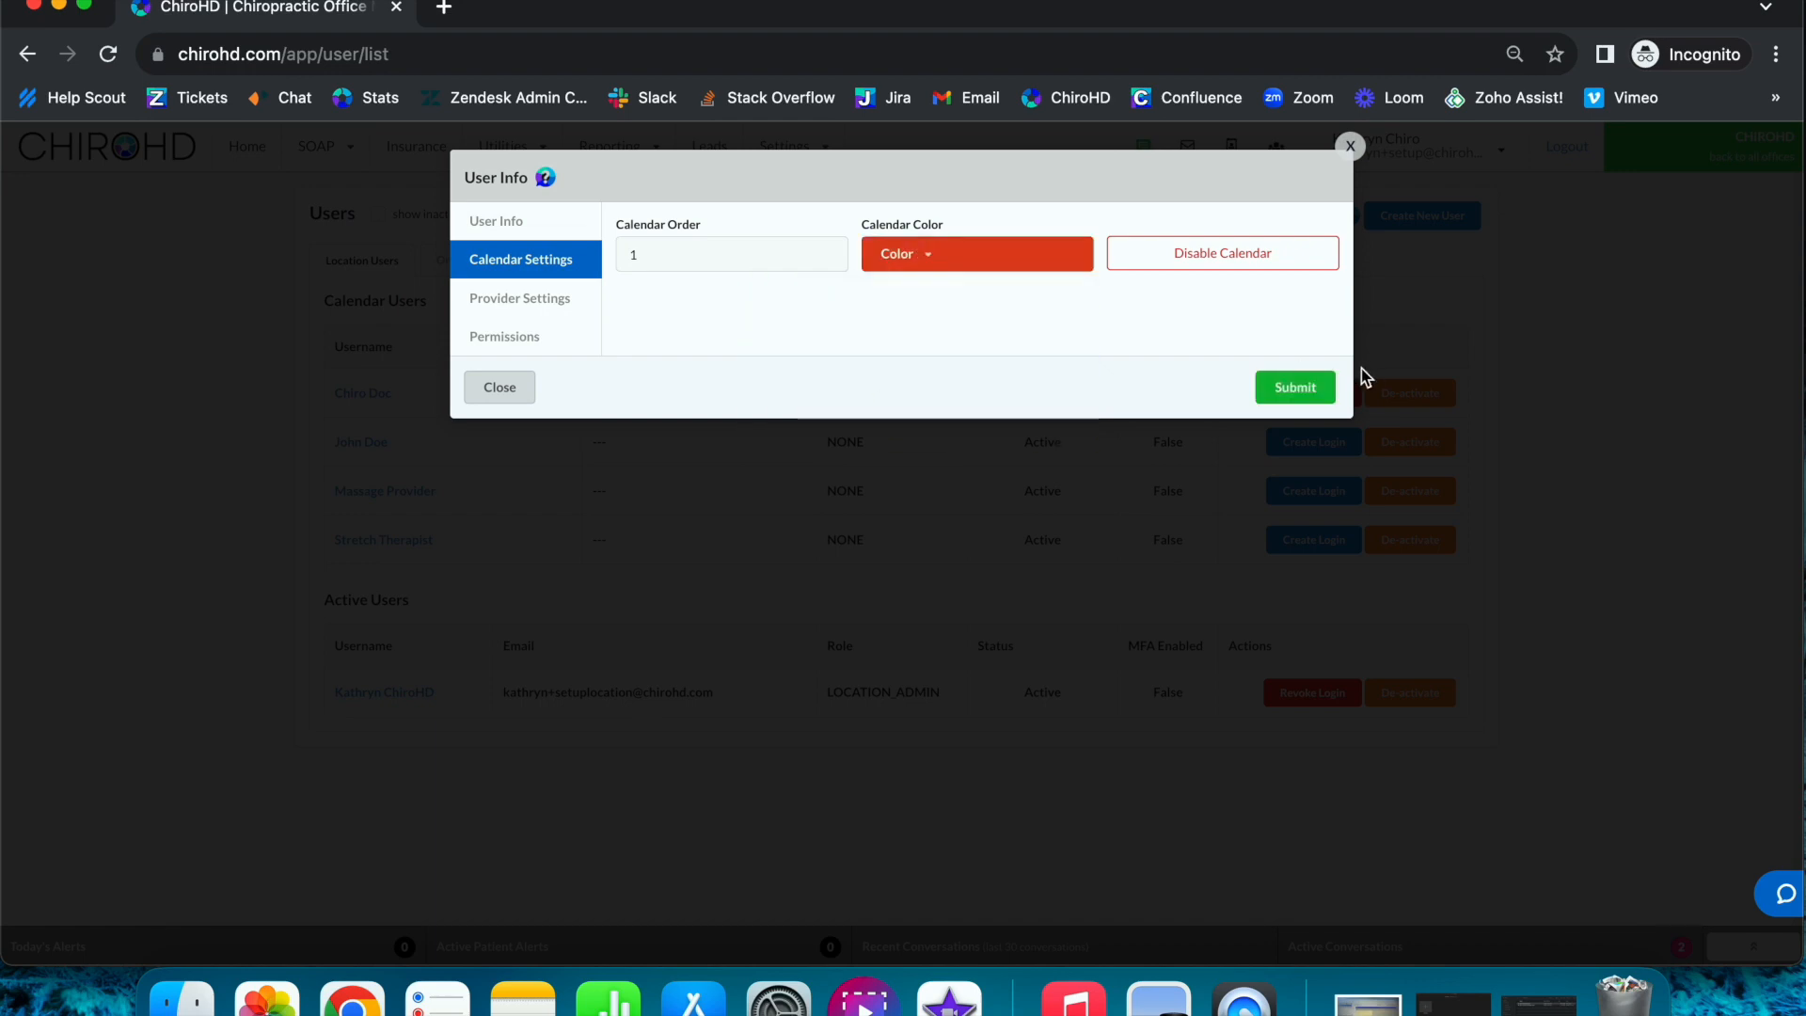
click(1296, 386)
click(372, 491)
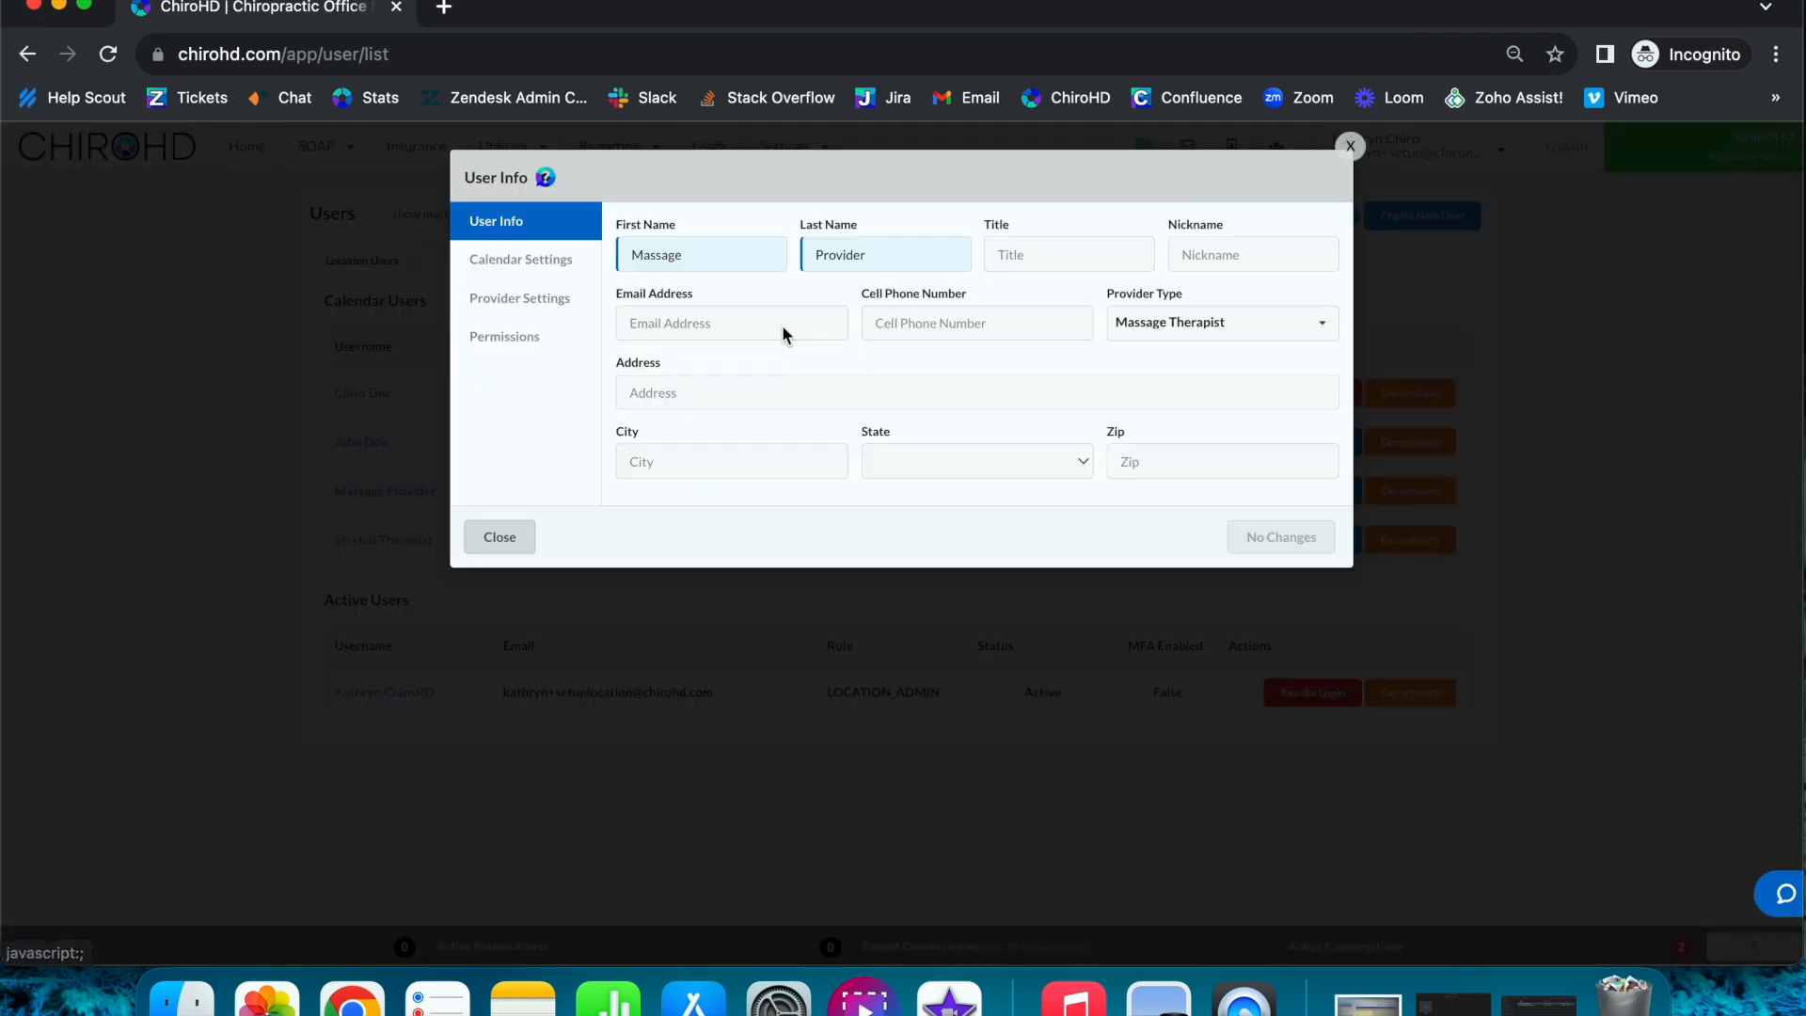
click(555, 264)
click(936, 242)
click(779, 369)
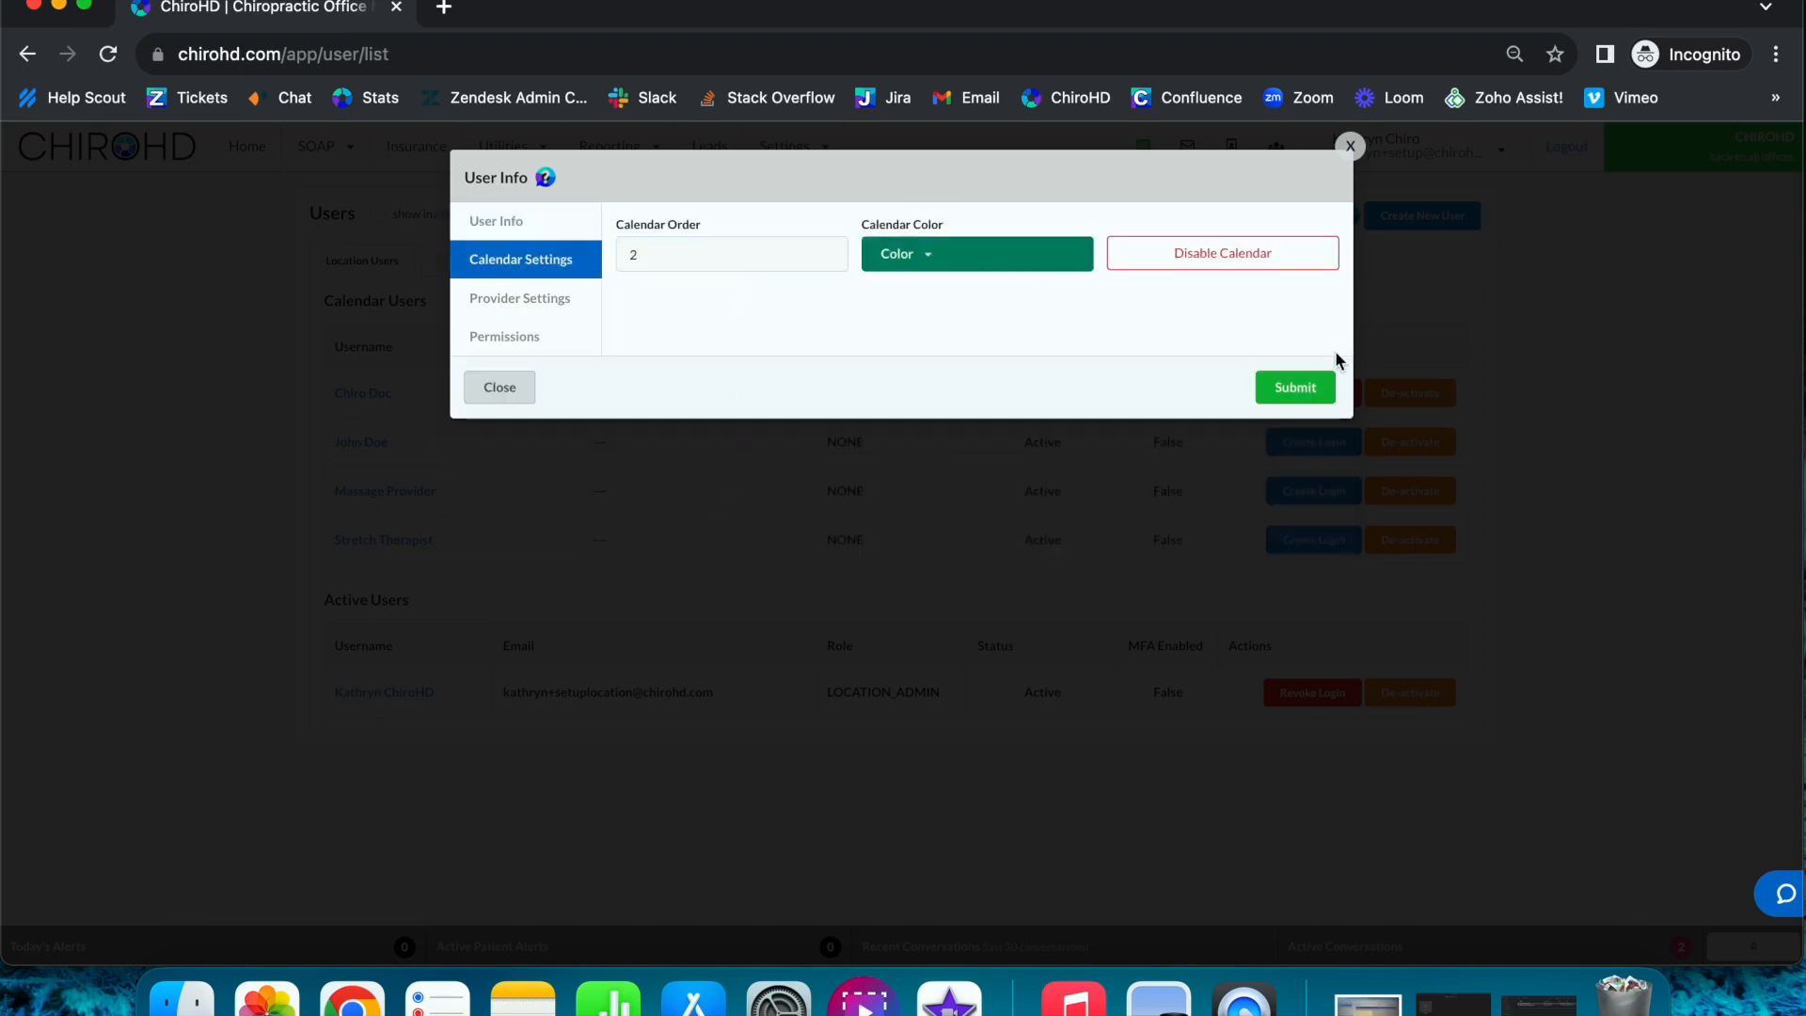
click(1296, 386)
click(384, 540)
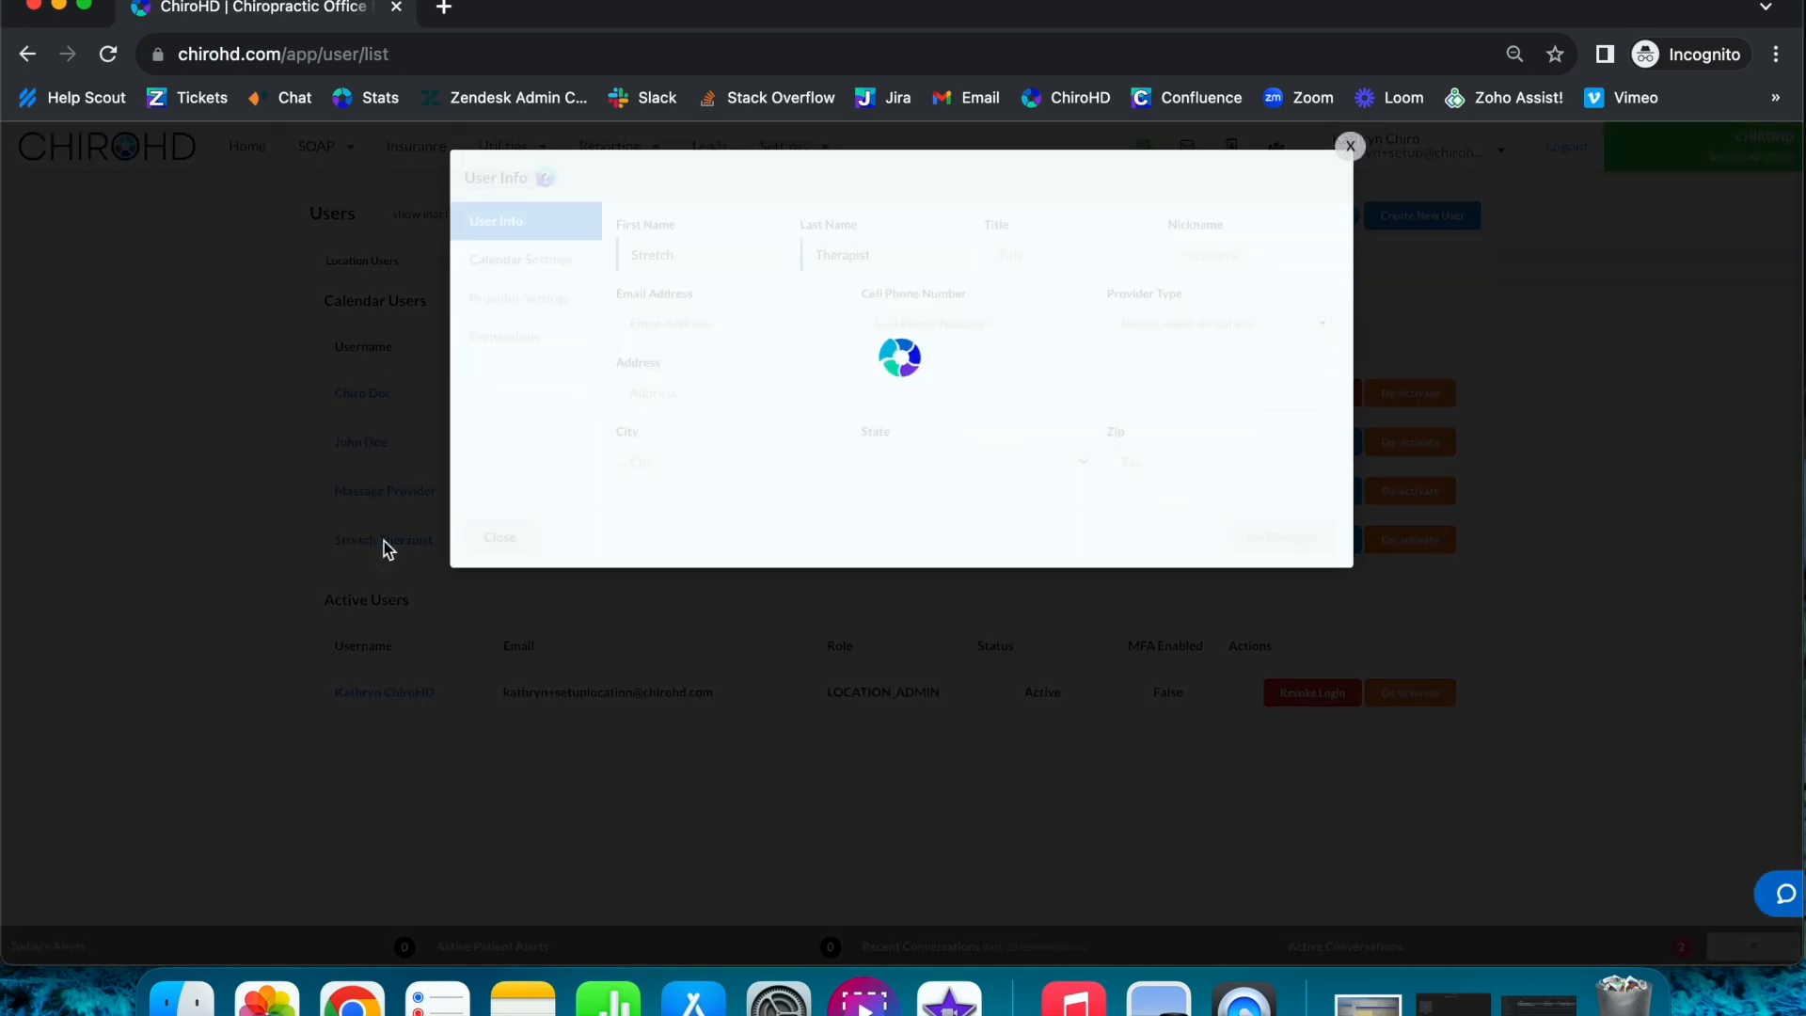
click(499, 263)
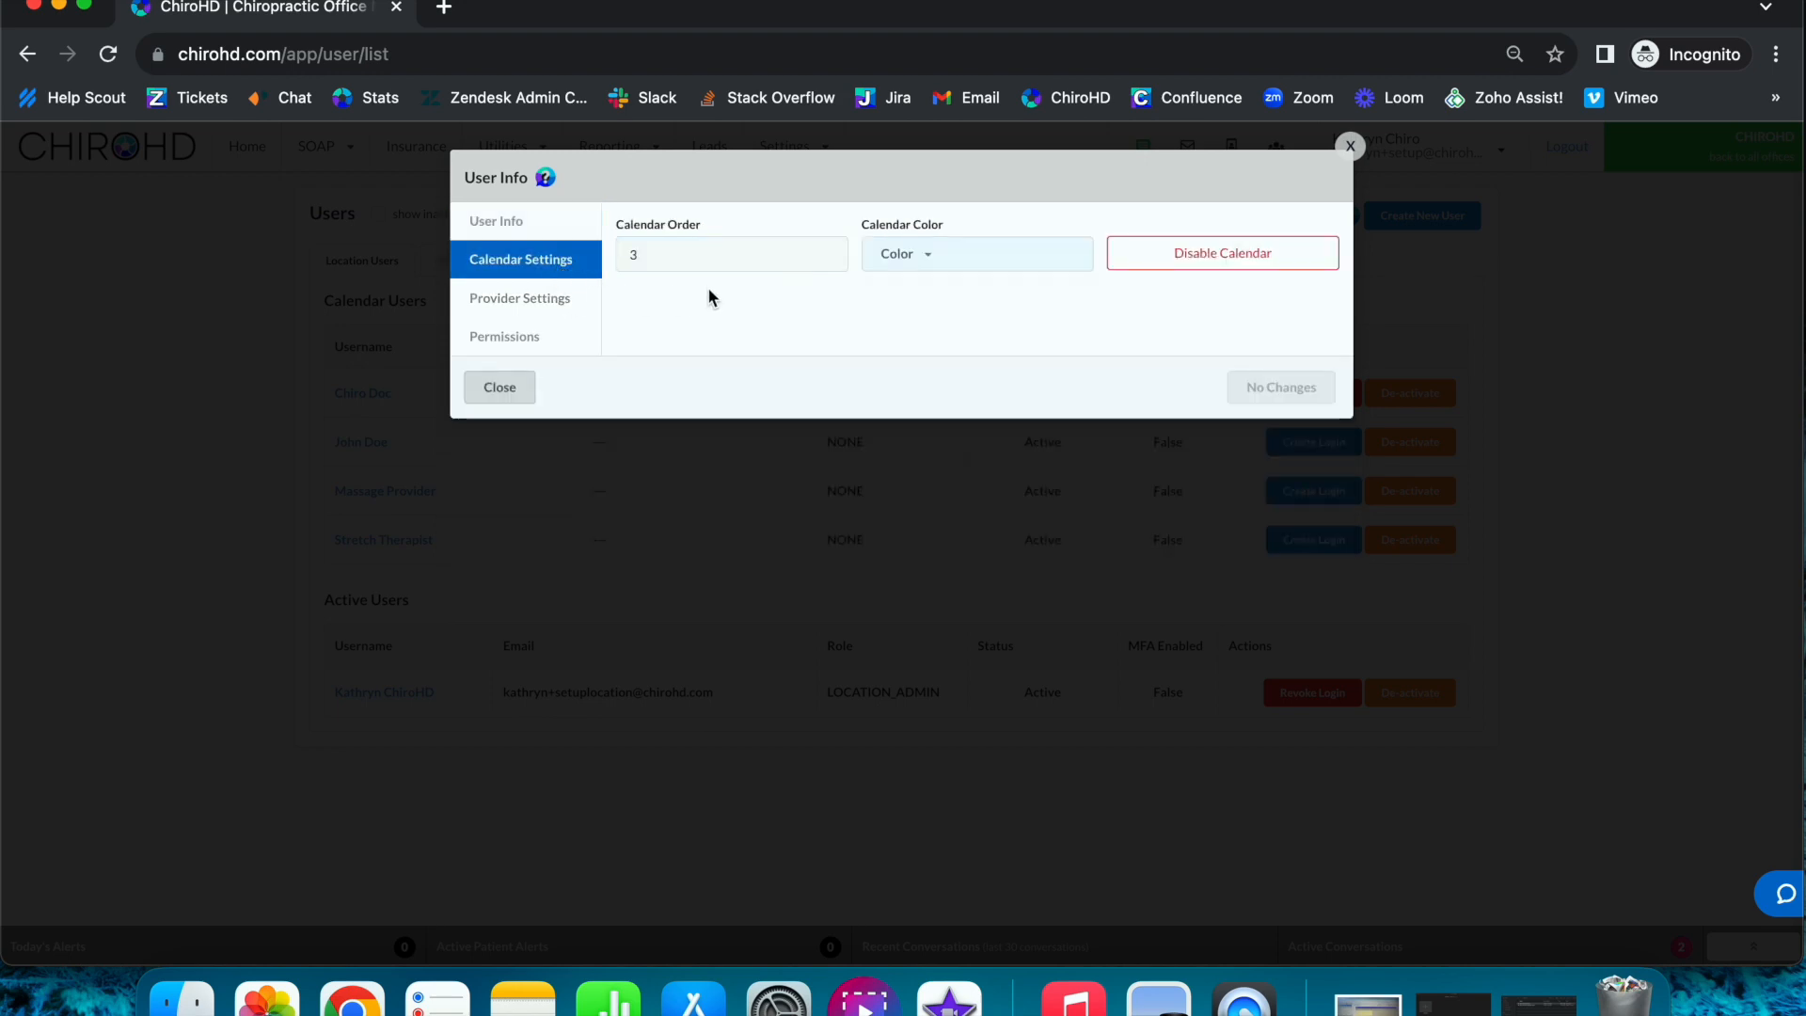
click(898, 252)
click(777, 403)
click(1296, 386)
click(244, 146)
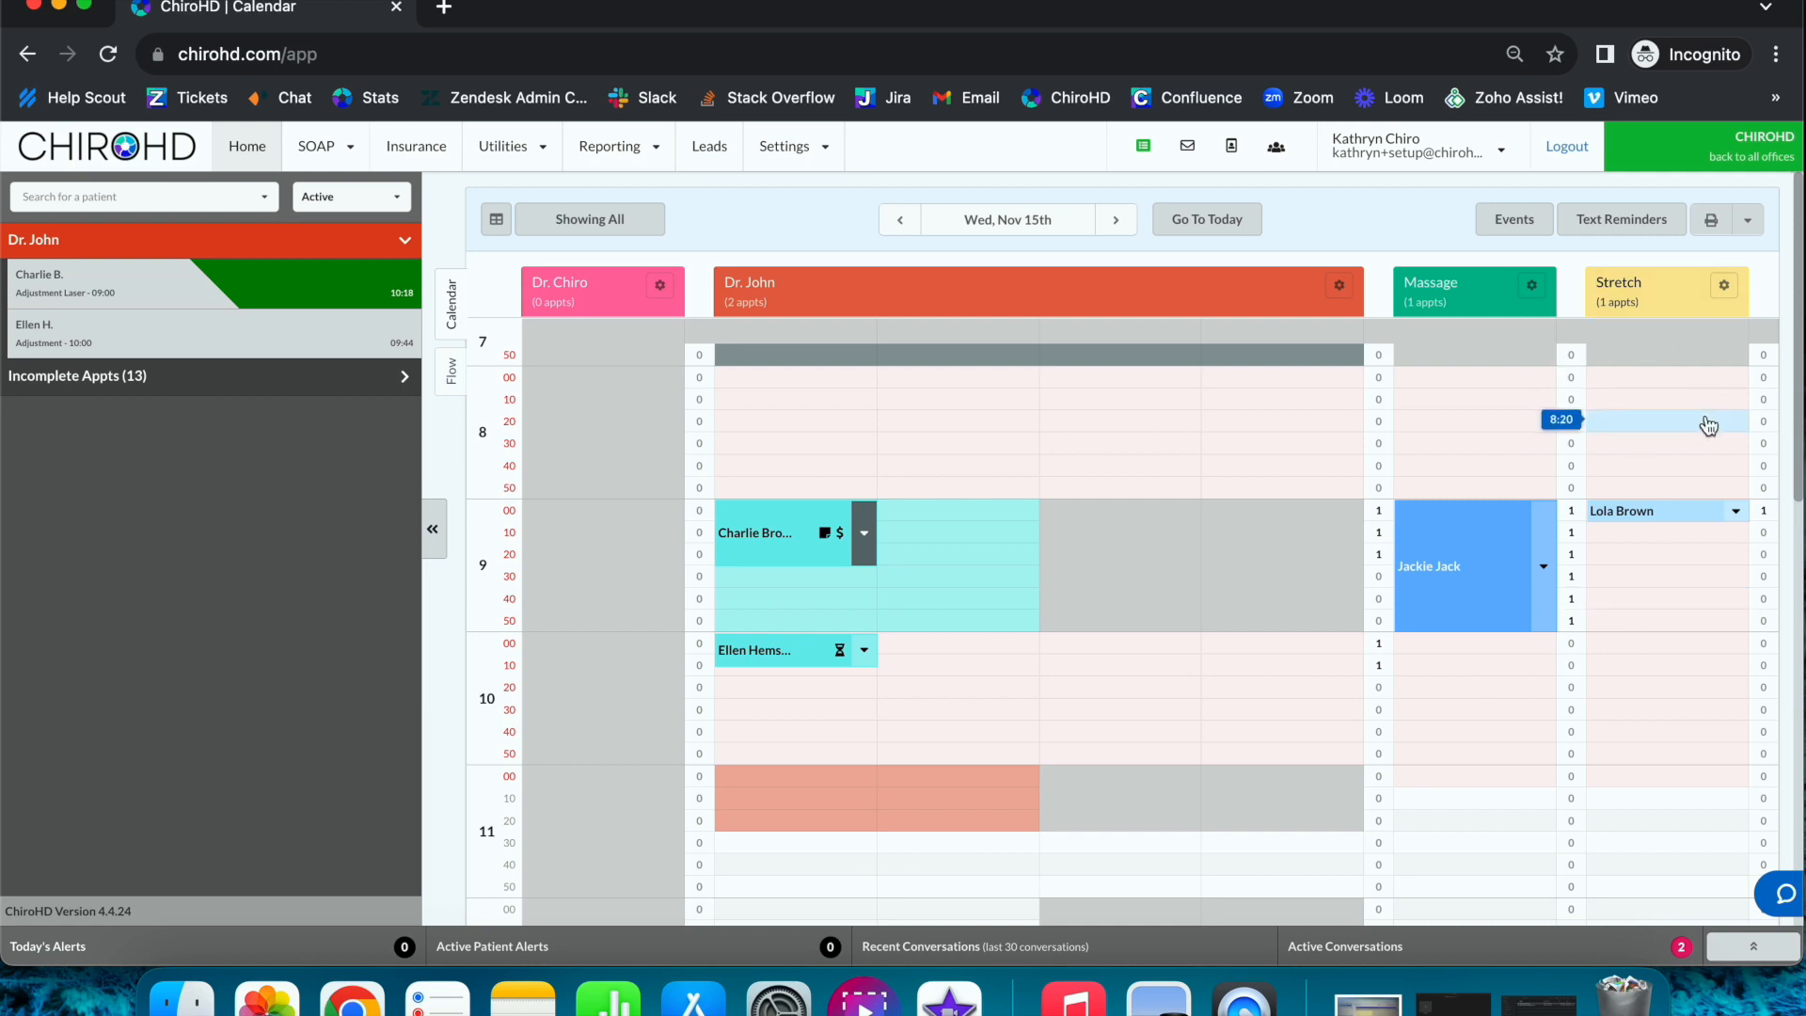
Step: Review the calendar settings of the Stretch Therapist user, including the option to disable the calendar
click(795, 164)
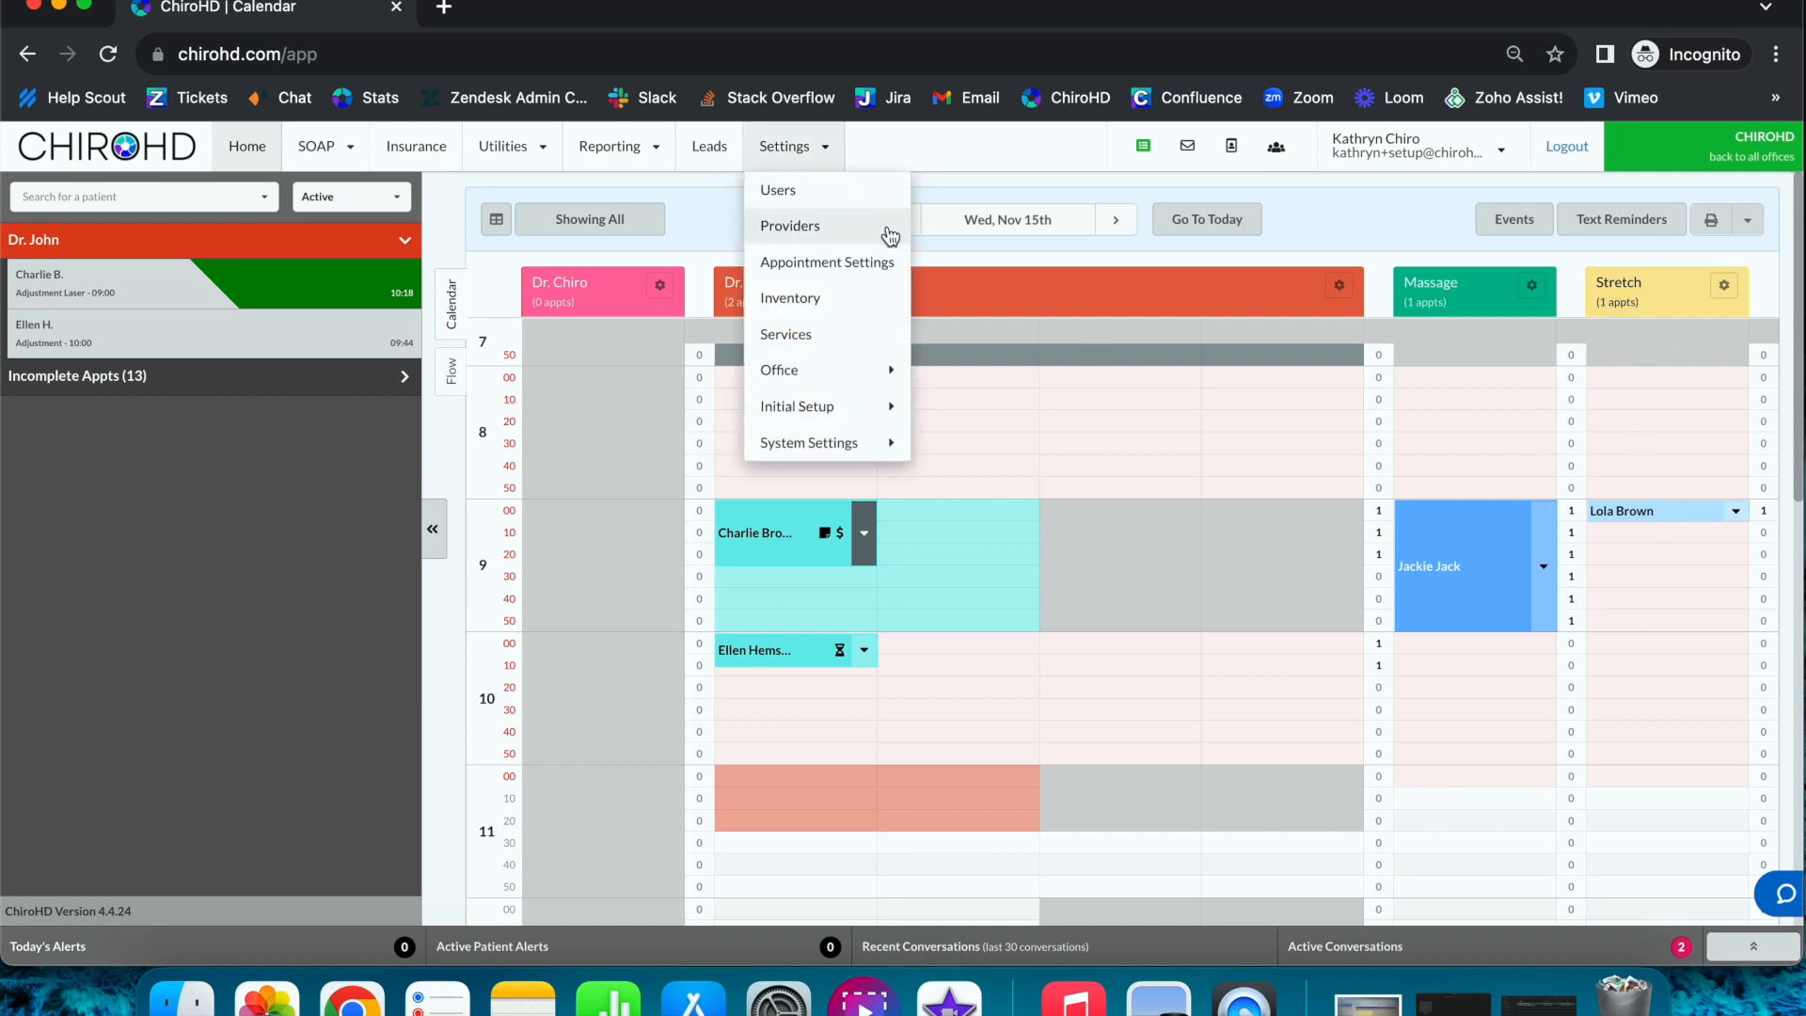
click(779, 190)
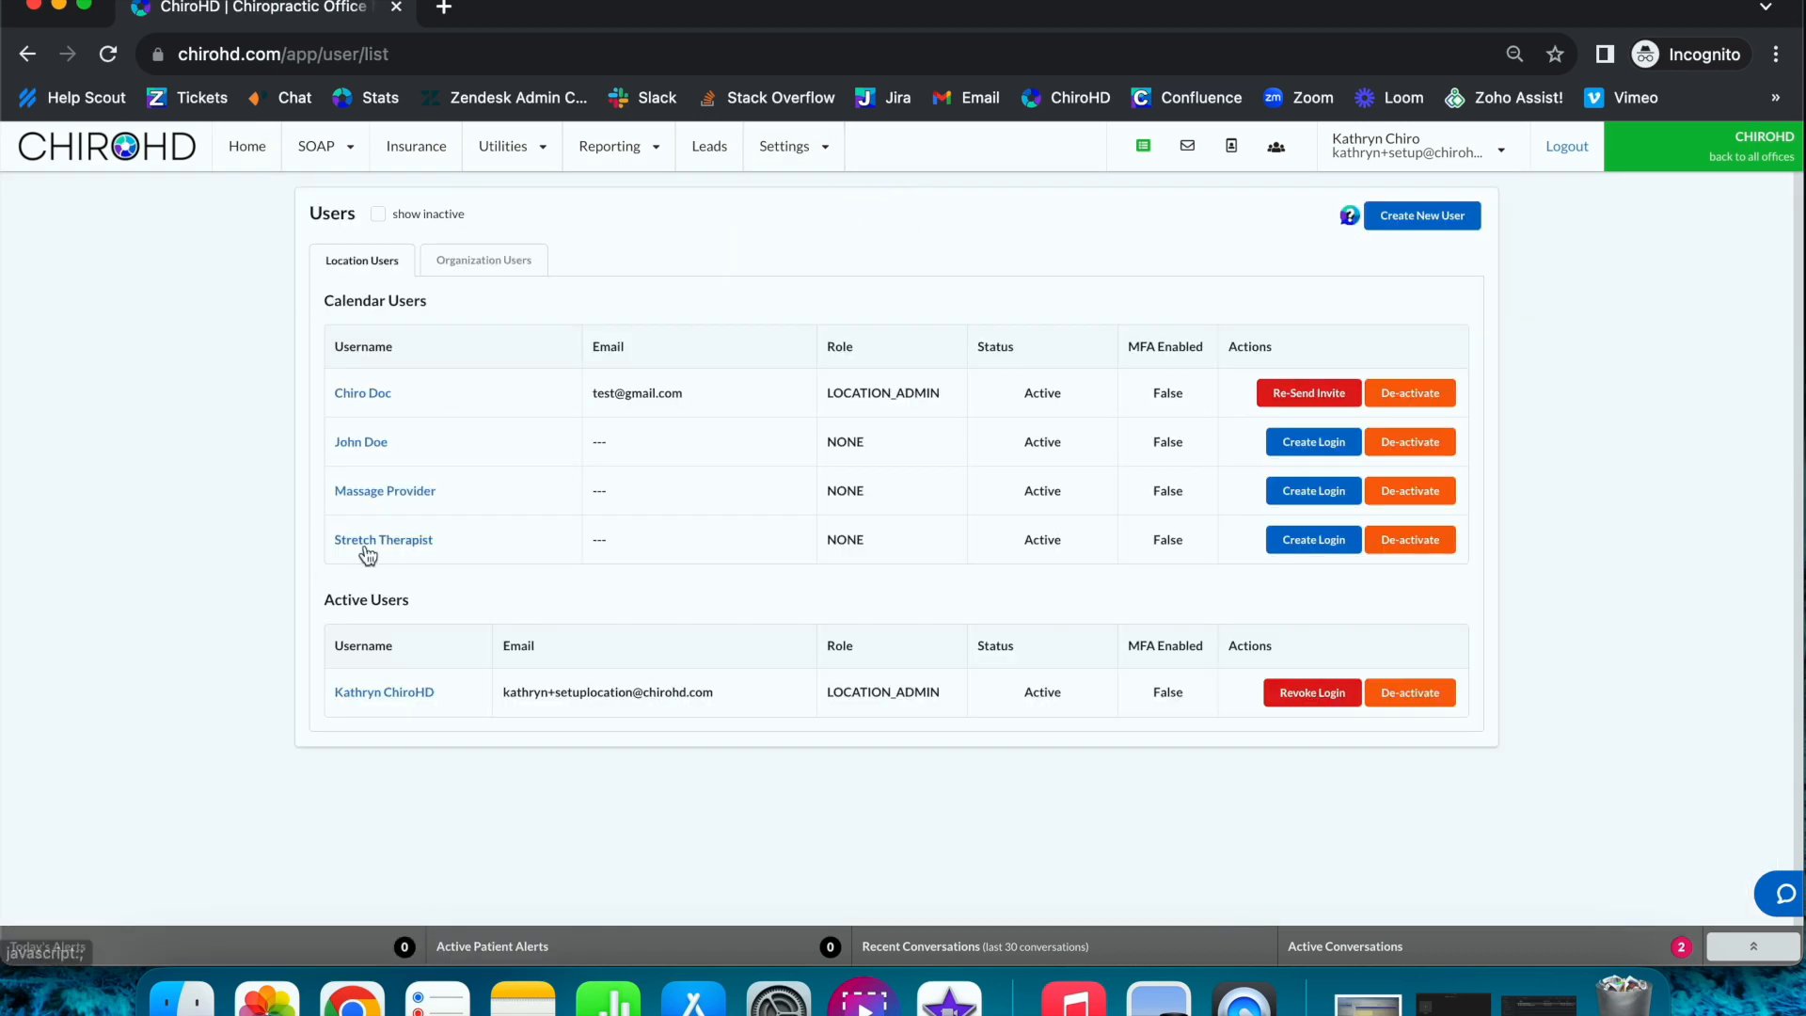
click(362, 543)
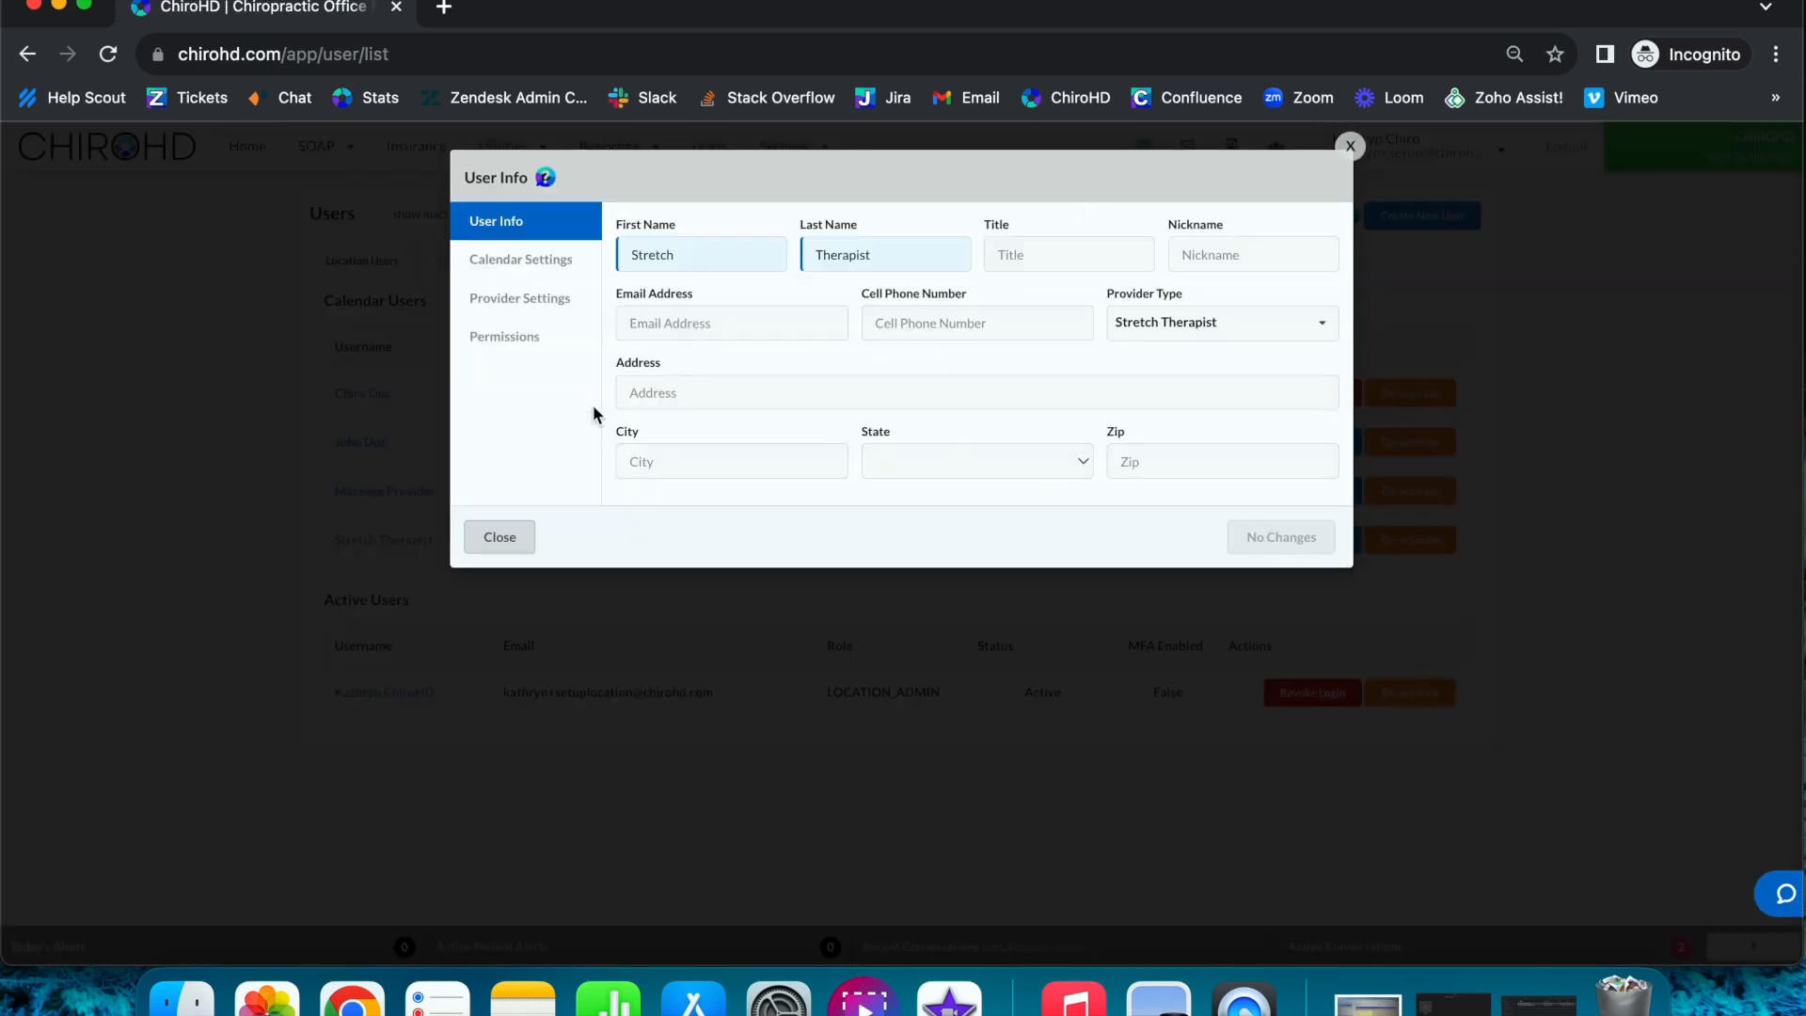
click(585, 262)
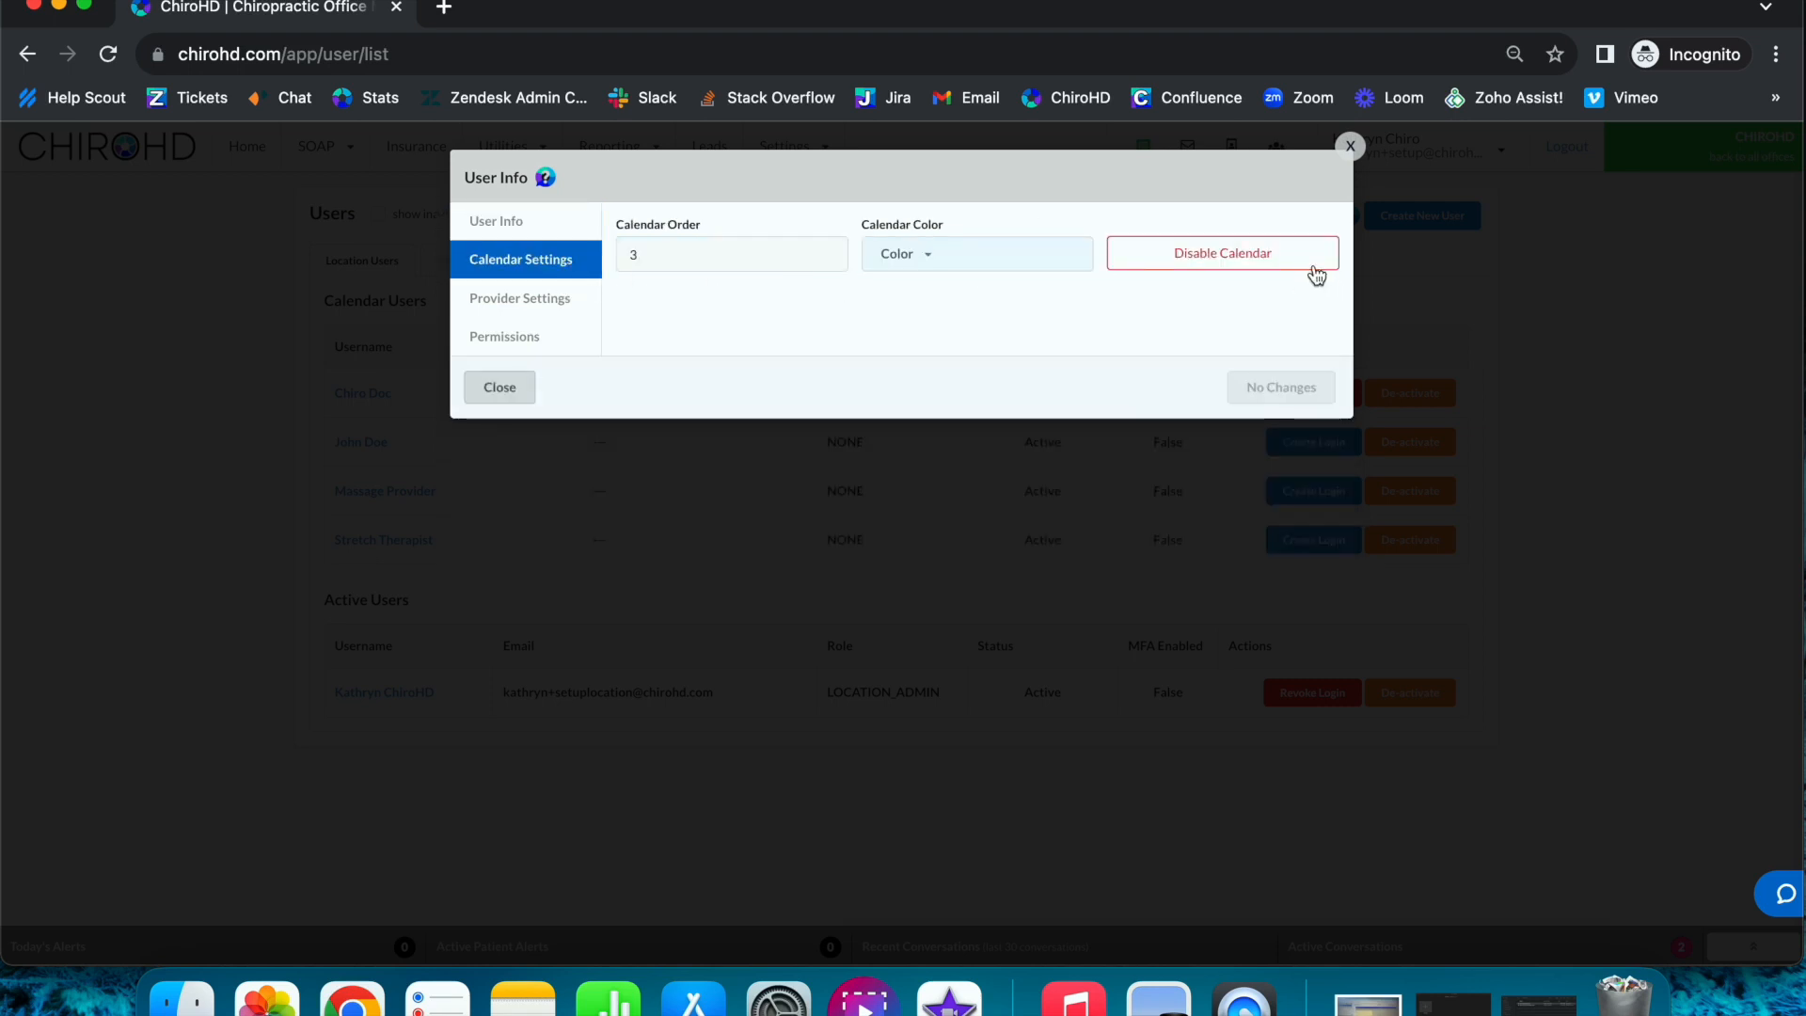
click(1350, 147)
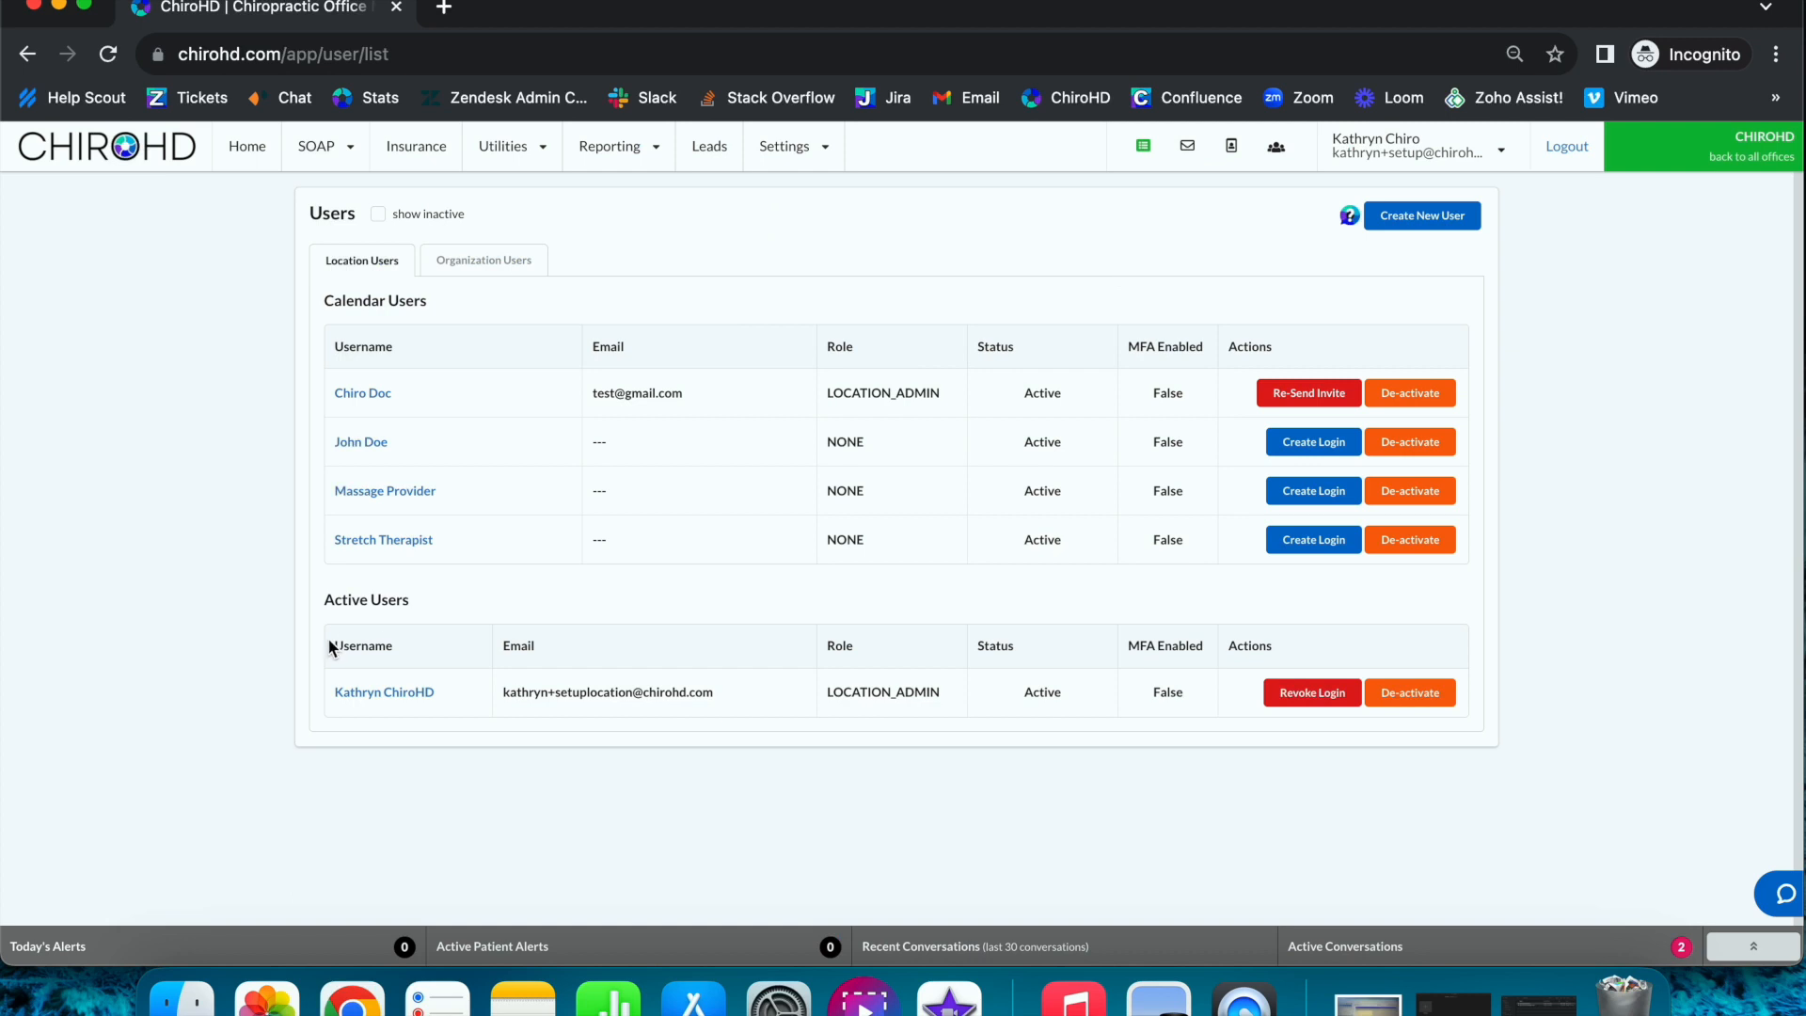
Step: Try to deactivate the Stretch Therapist user
click(1442, 550)
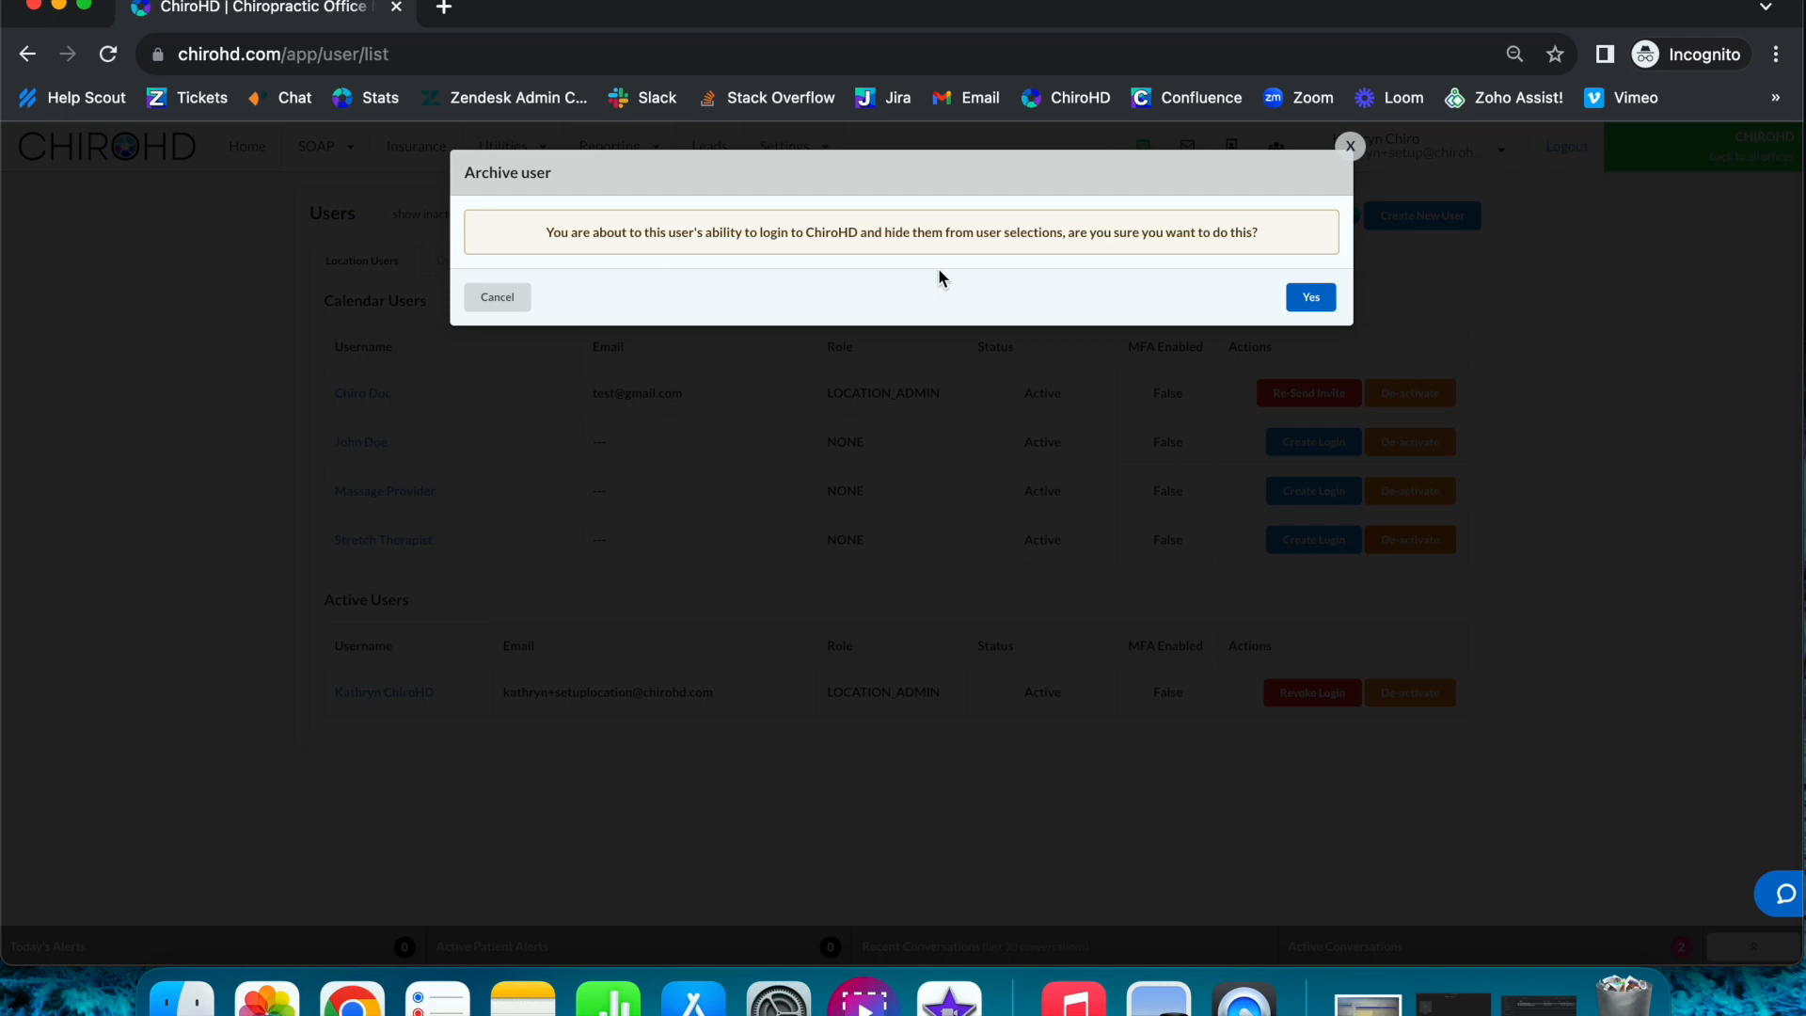
click(1298, 297)
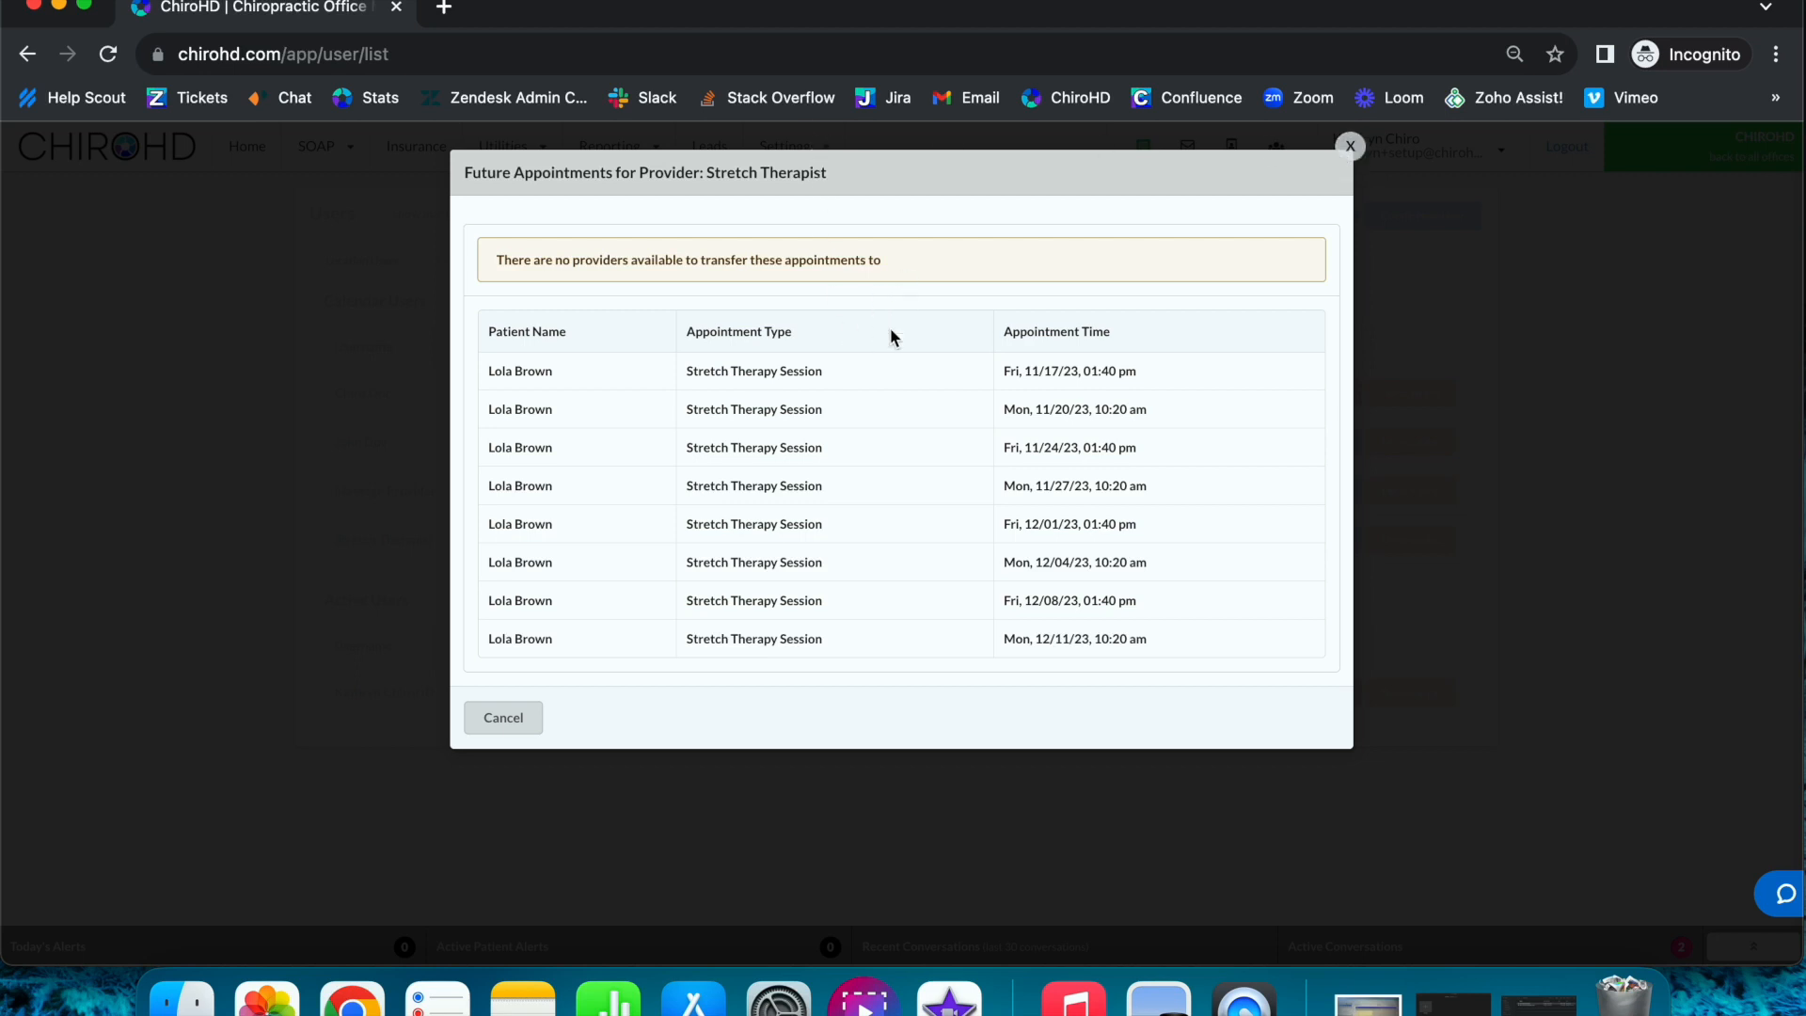
click(1355, 154)
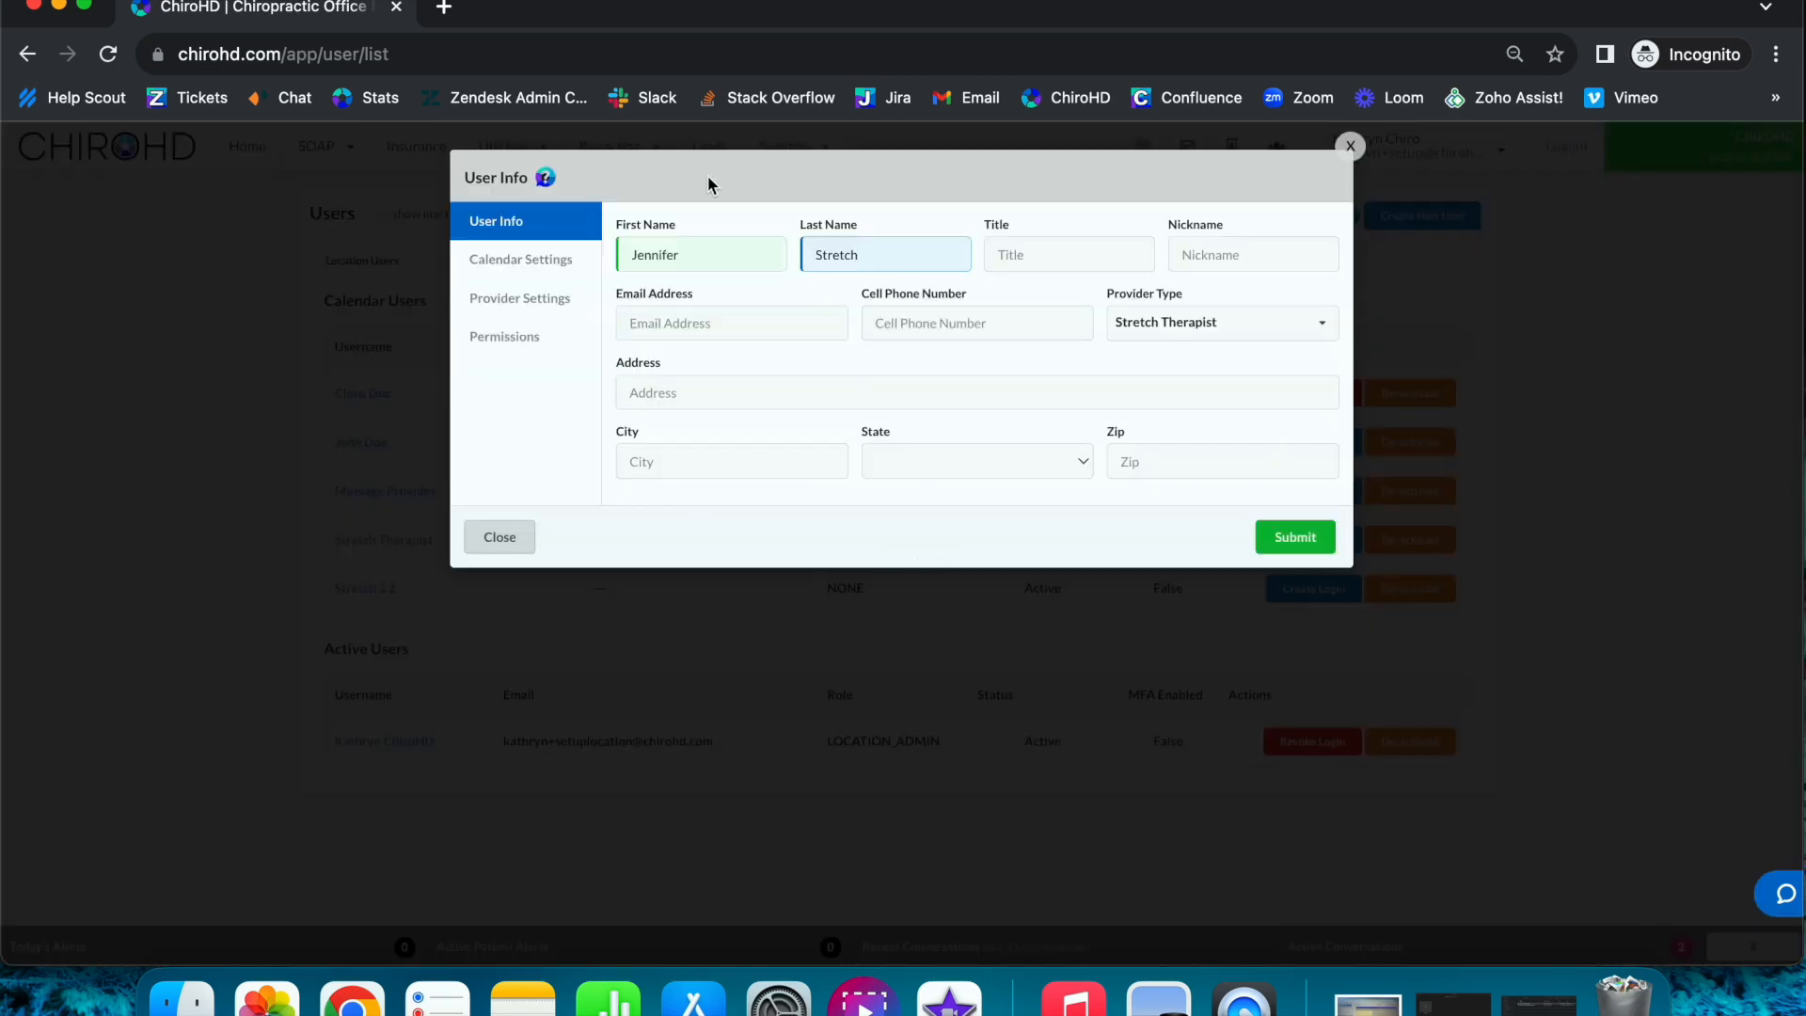
Step: Save the changed name of the additional stretch therapist user and return to the office calendar
click(1295, 537)
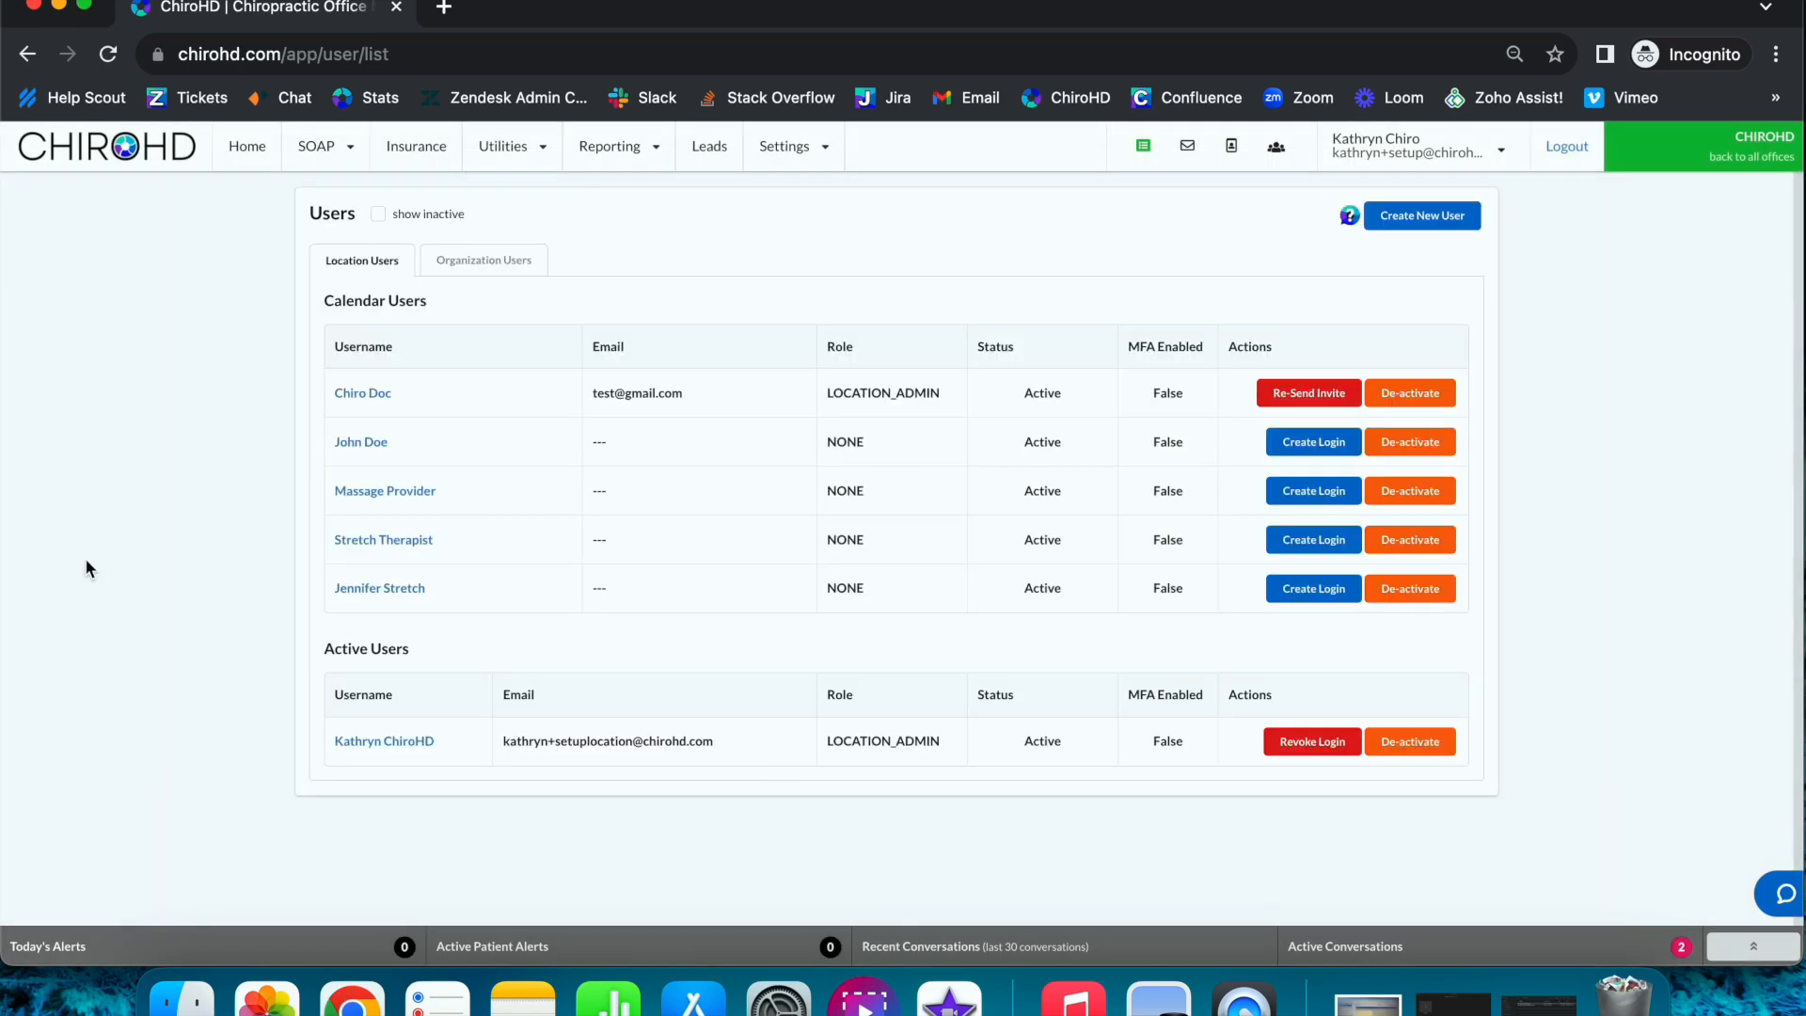
click(249, 158)
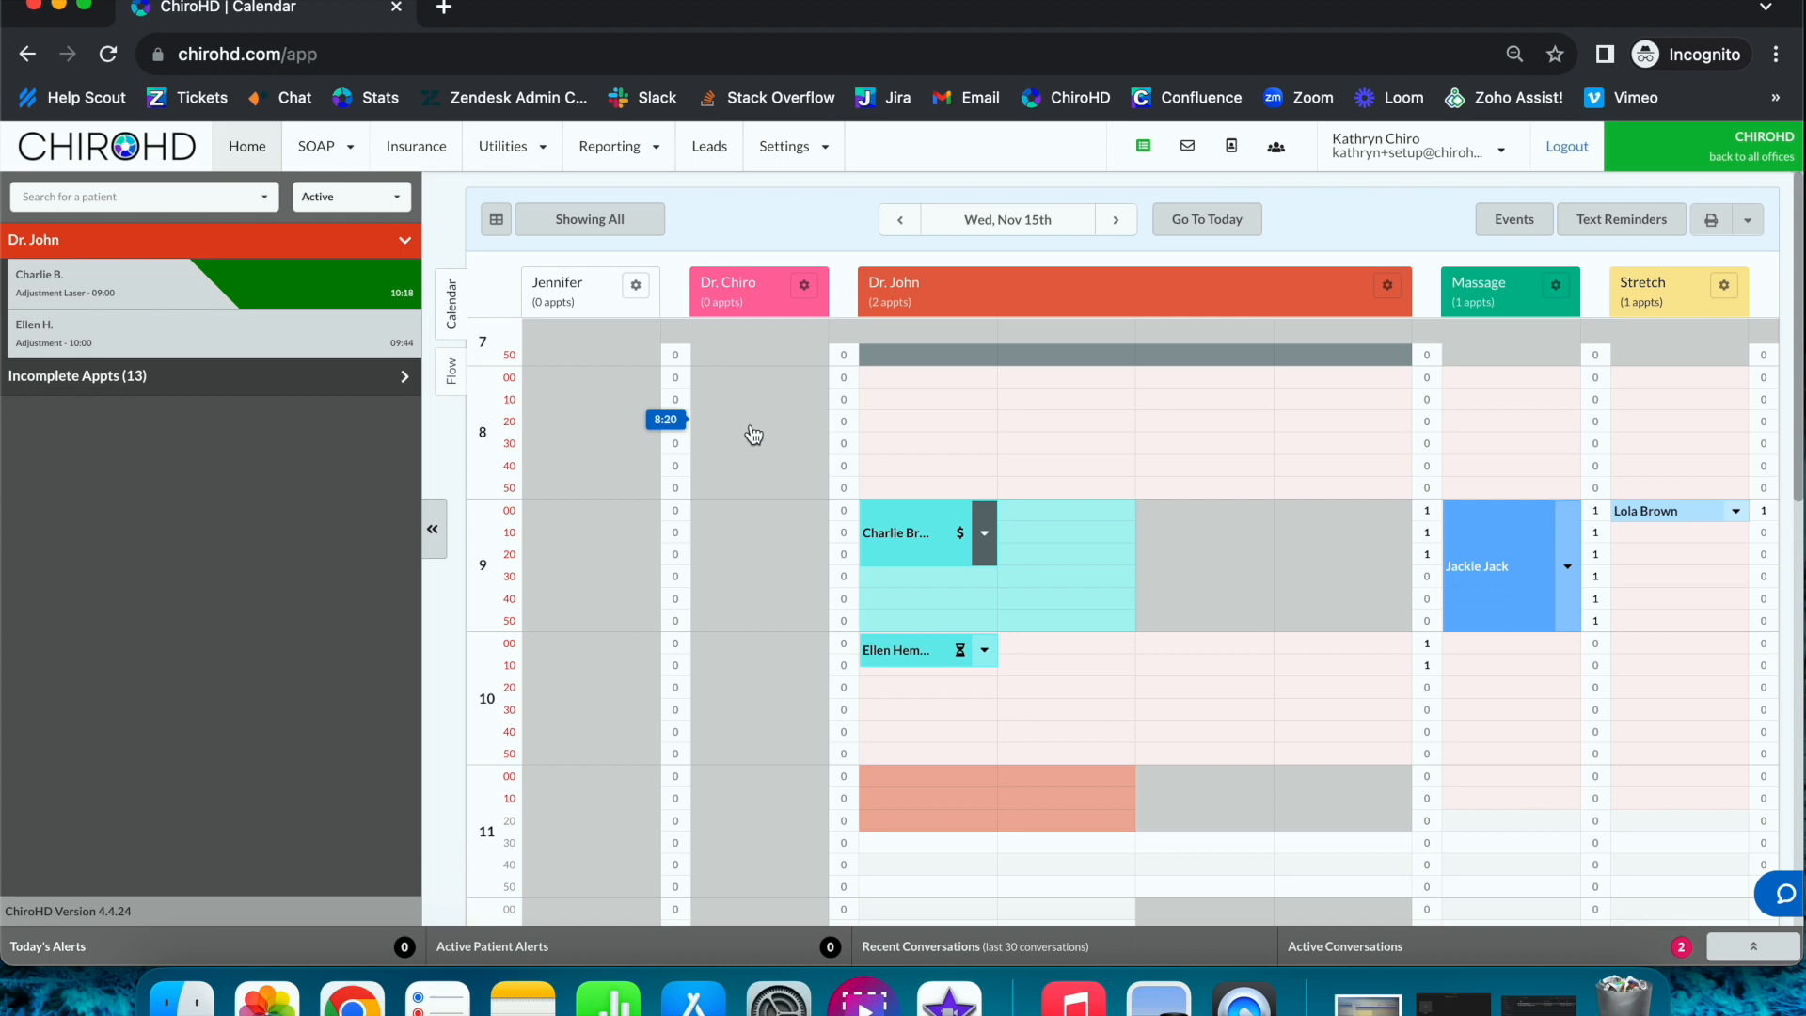
Step: Set the additional stretch therapist's provider schedule to 1 column, 9:00am to 6:30pm from Sunday through Saturday, and save it
click(636, 285)
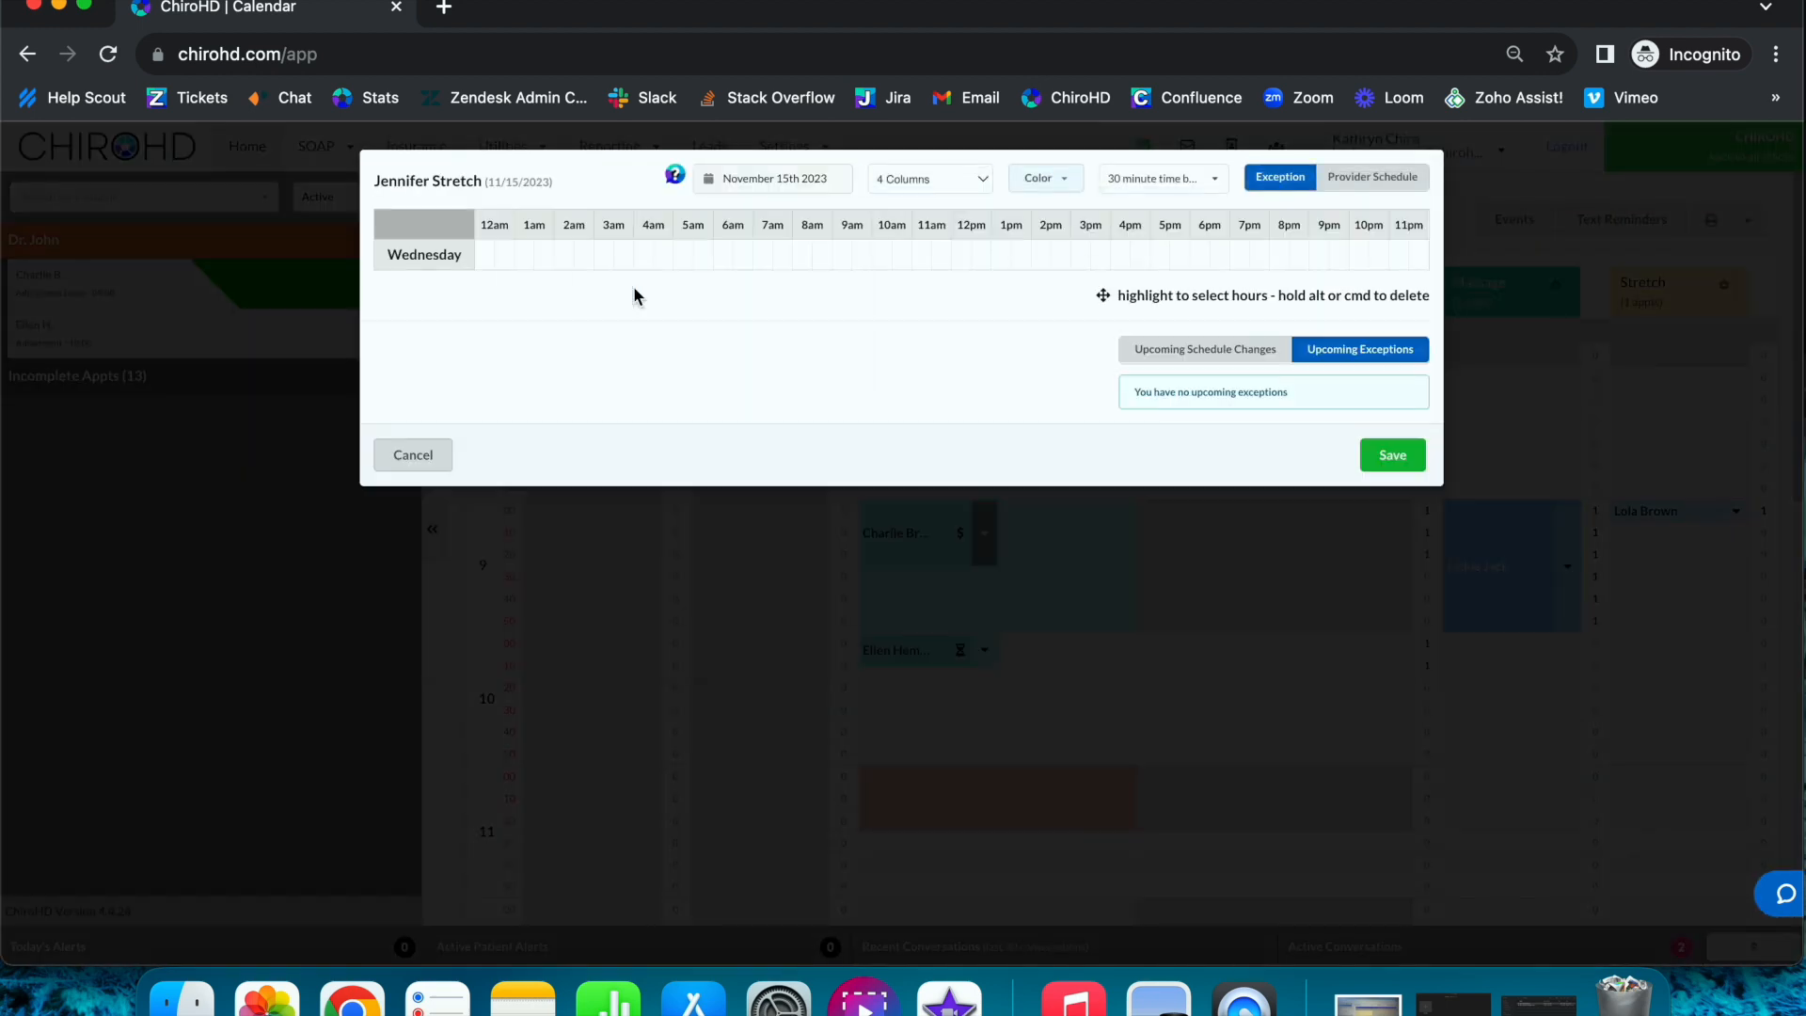
click(1351, 199)
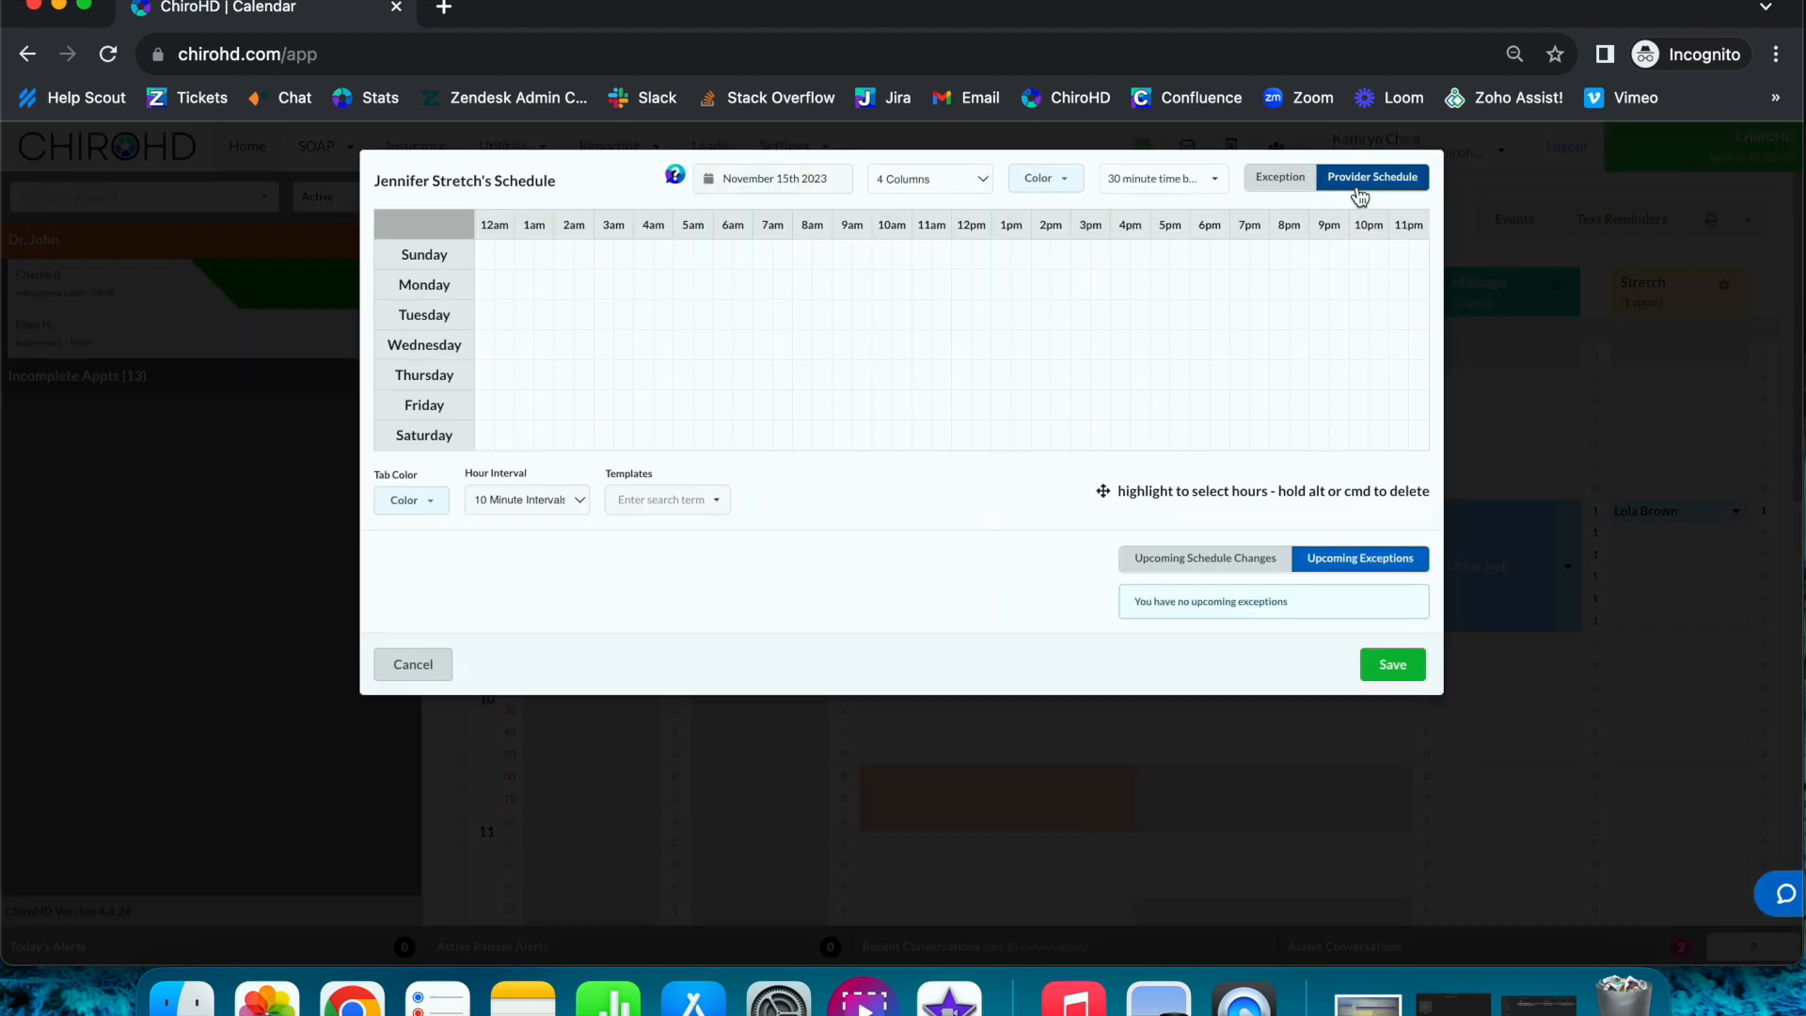
click(969, 184)
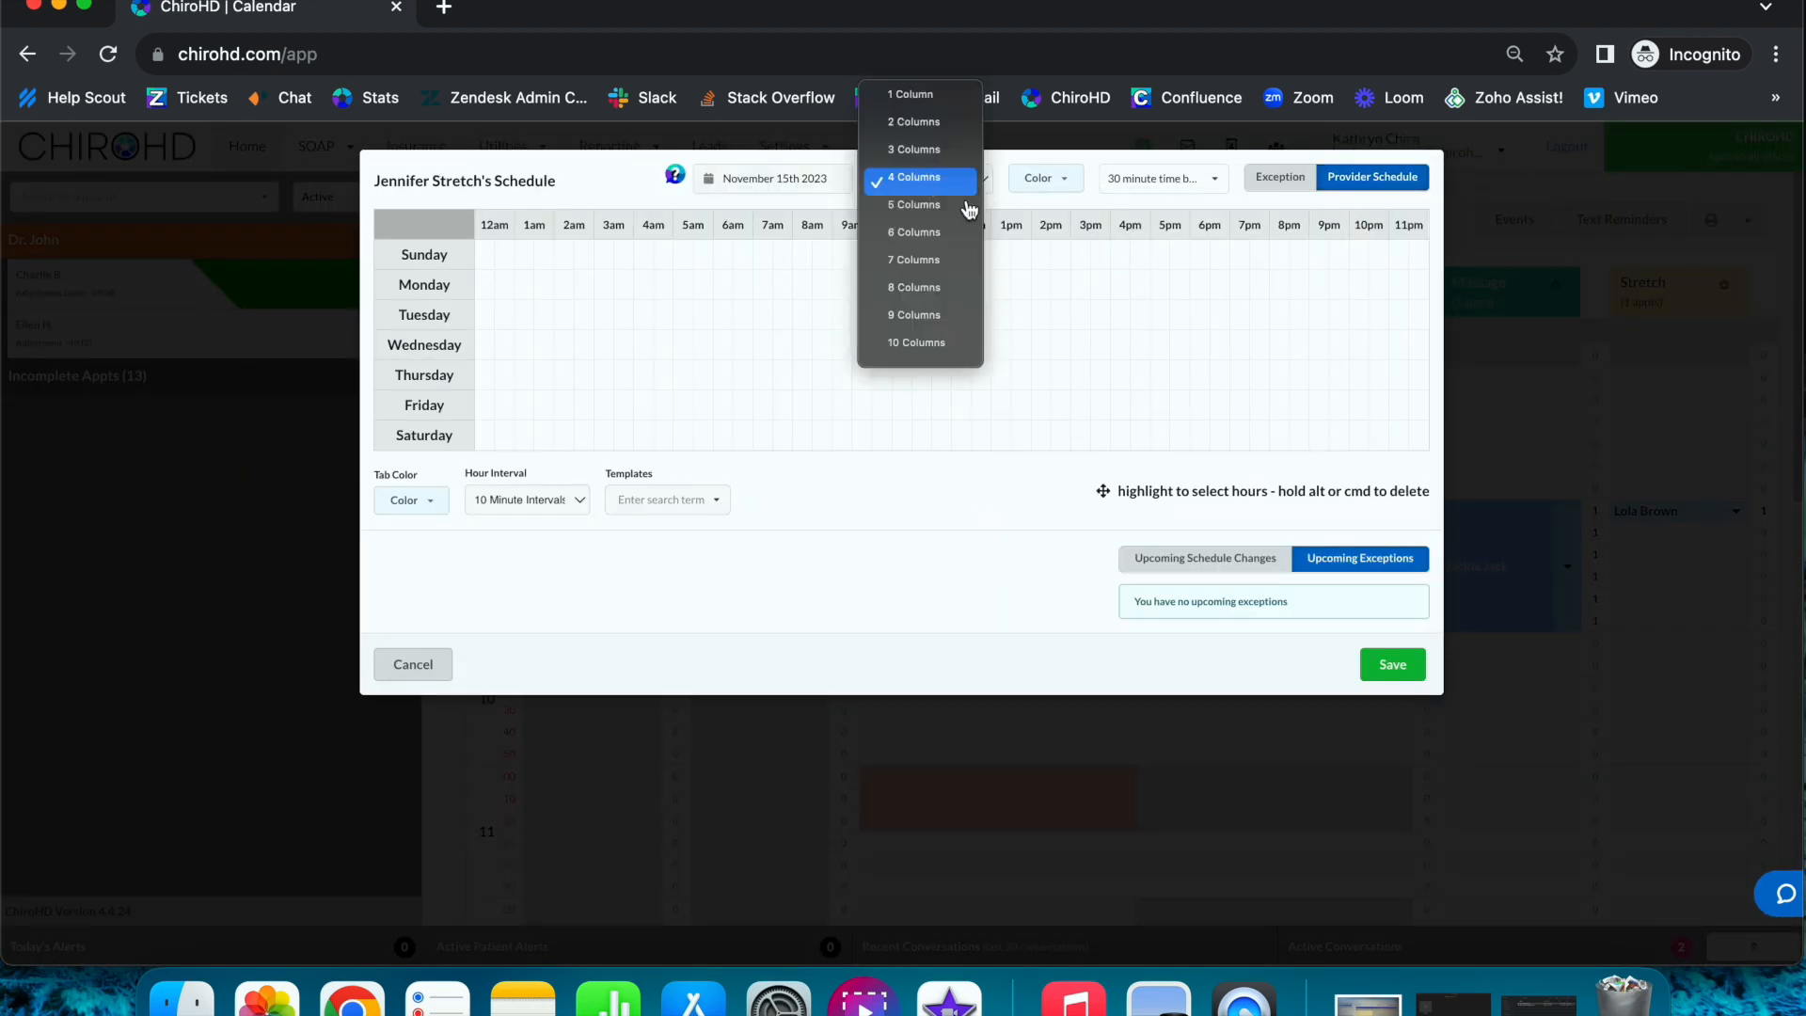
click(967, 89)
drag(848, 260, 1200, 434)
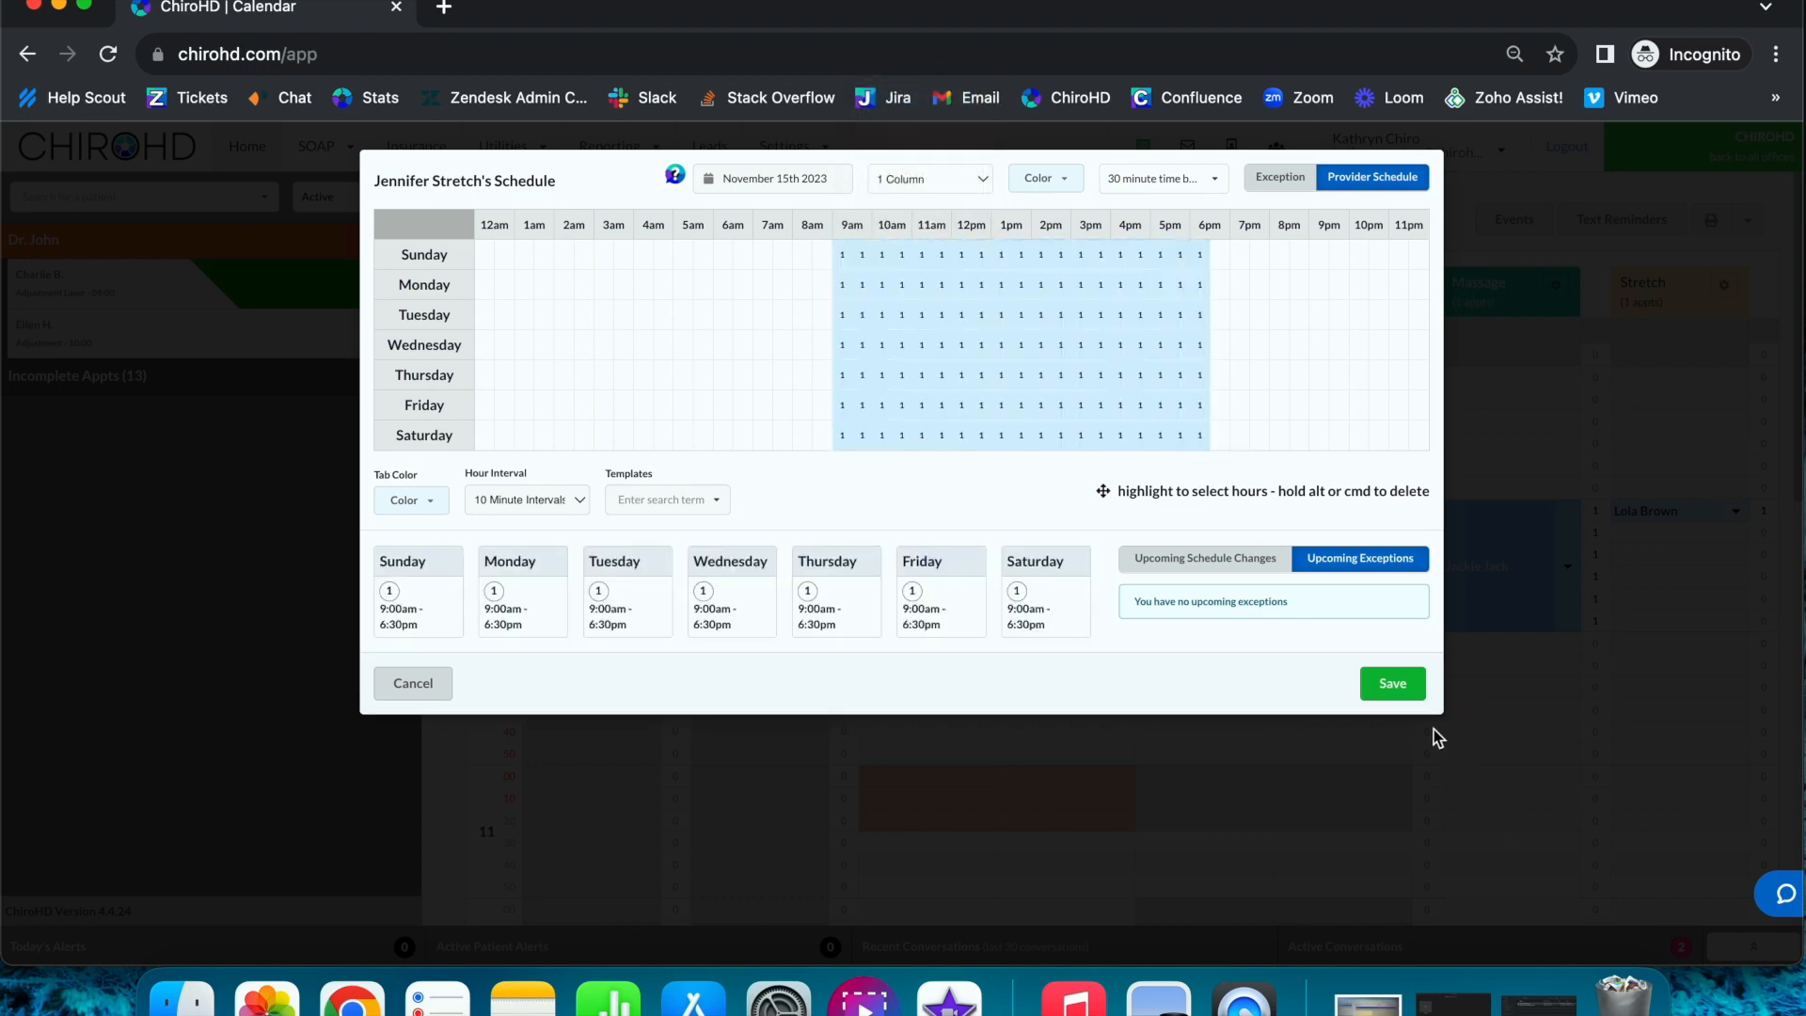
click(1400, 686)
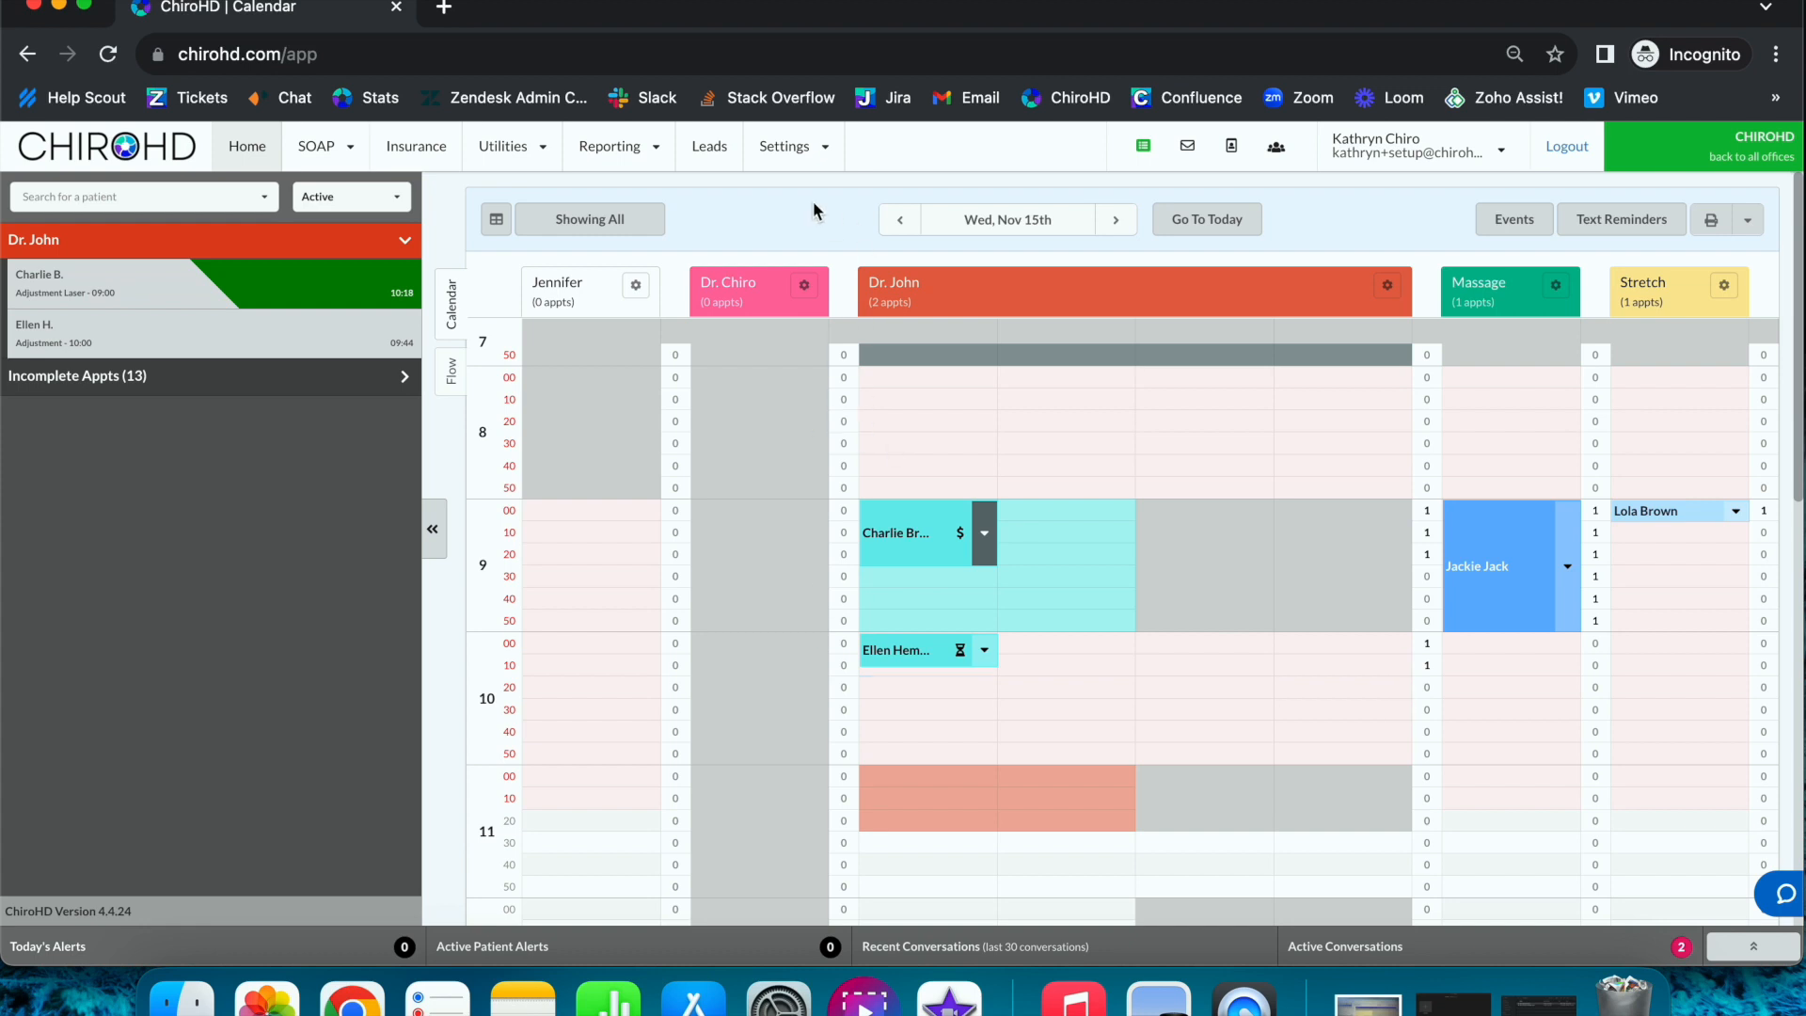
click(788, 146)
click(790, 193)
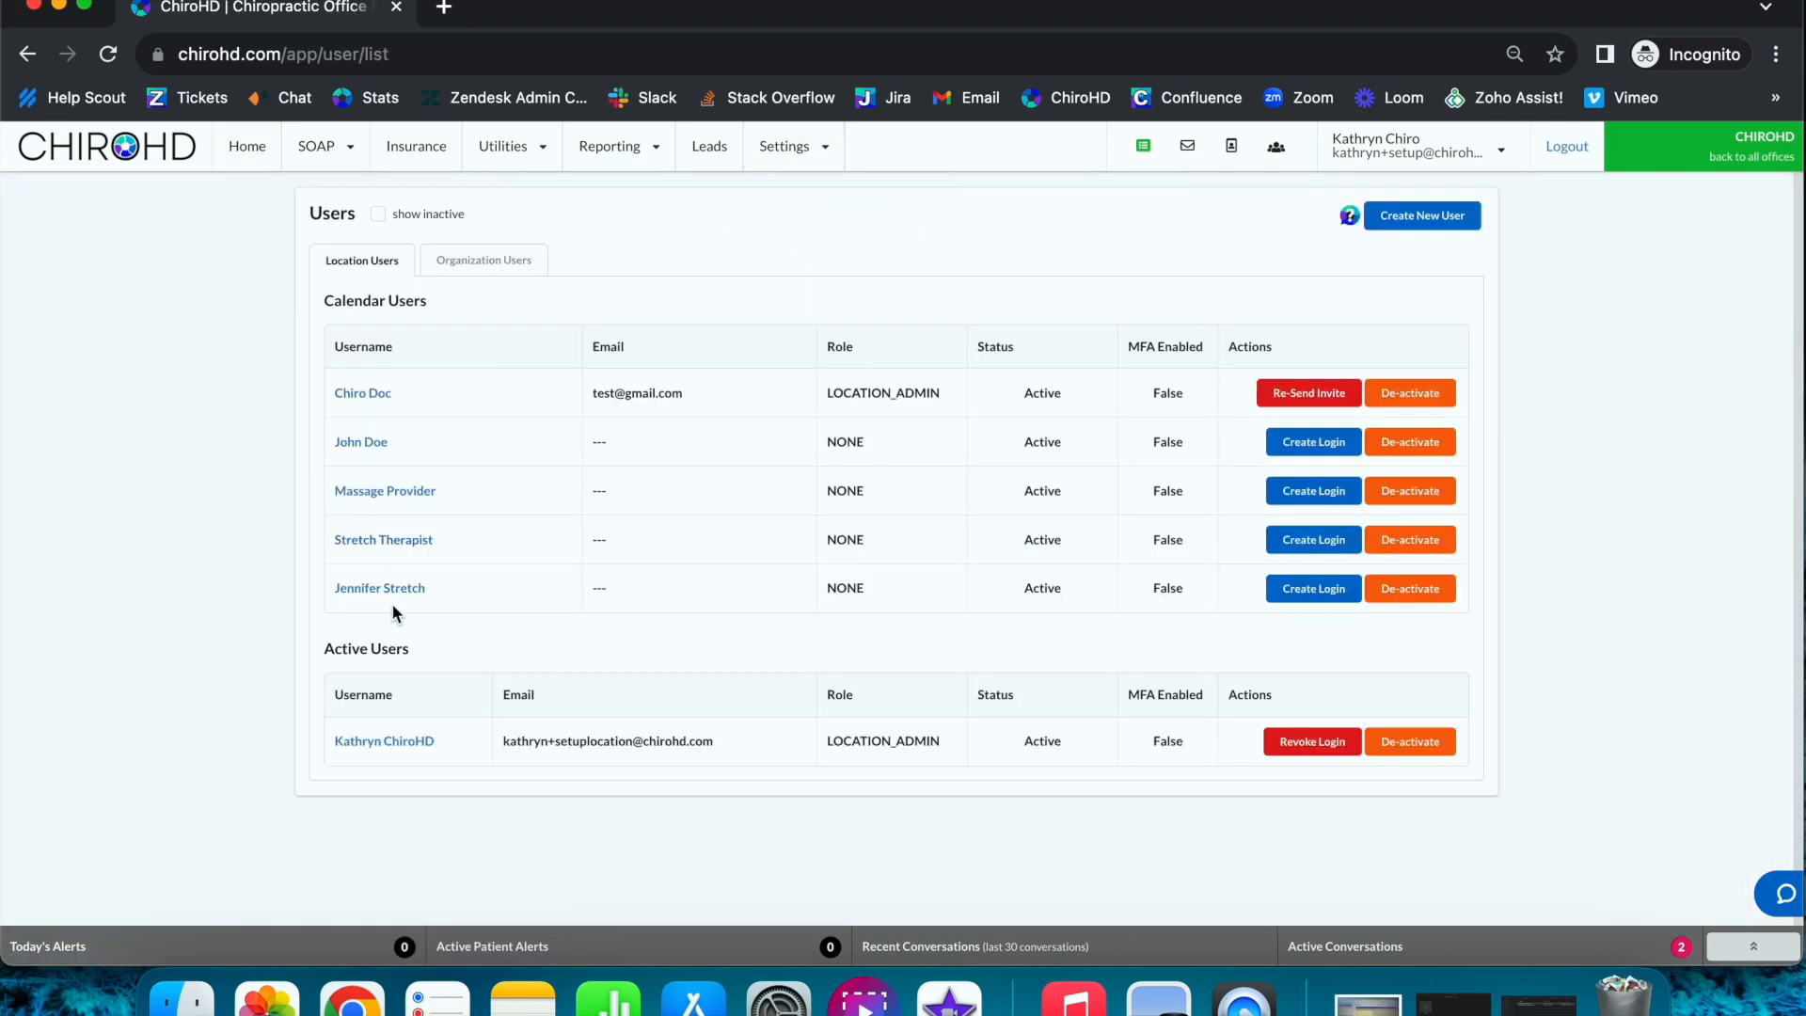
click(378, 545)
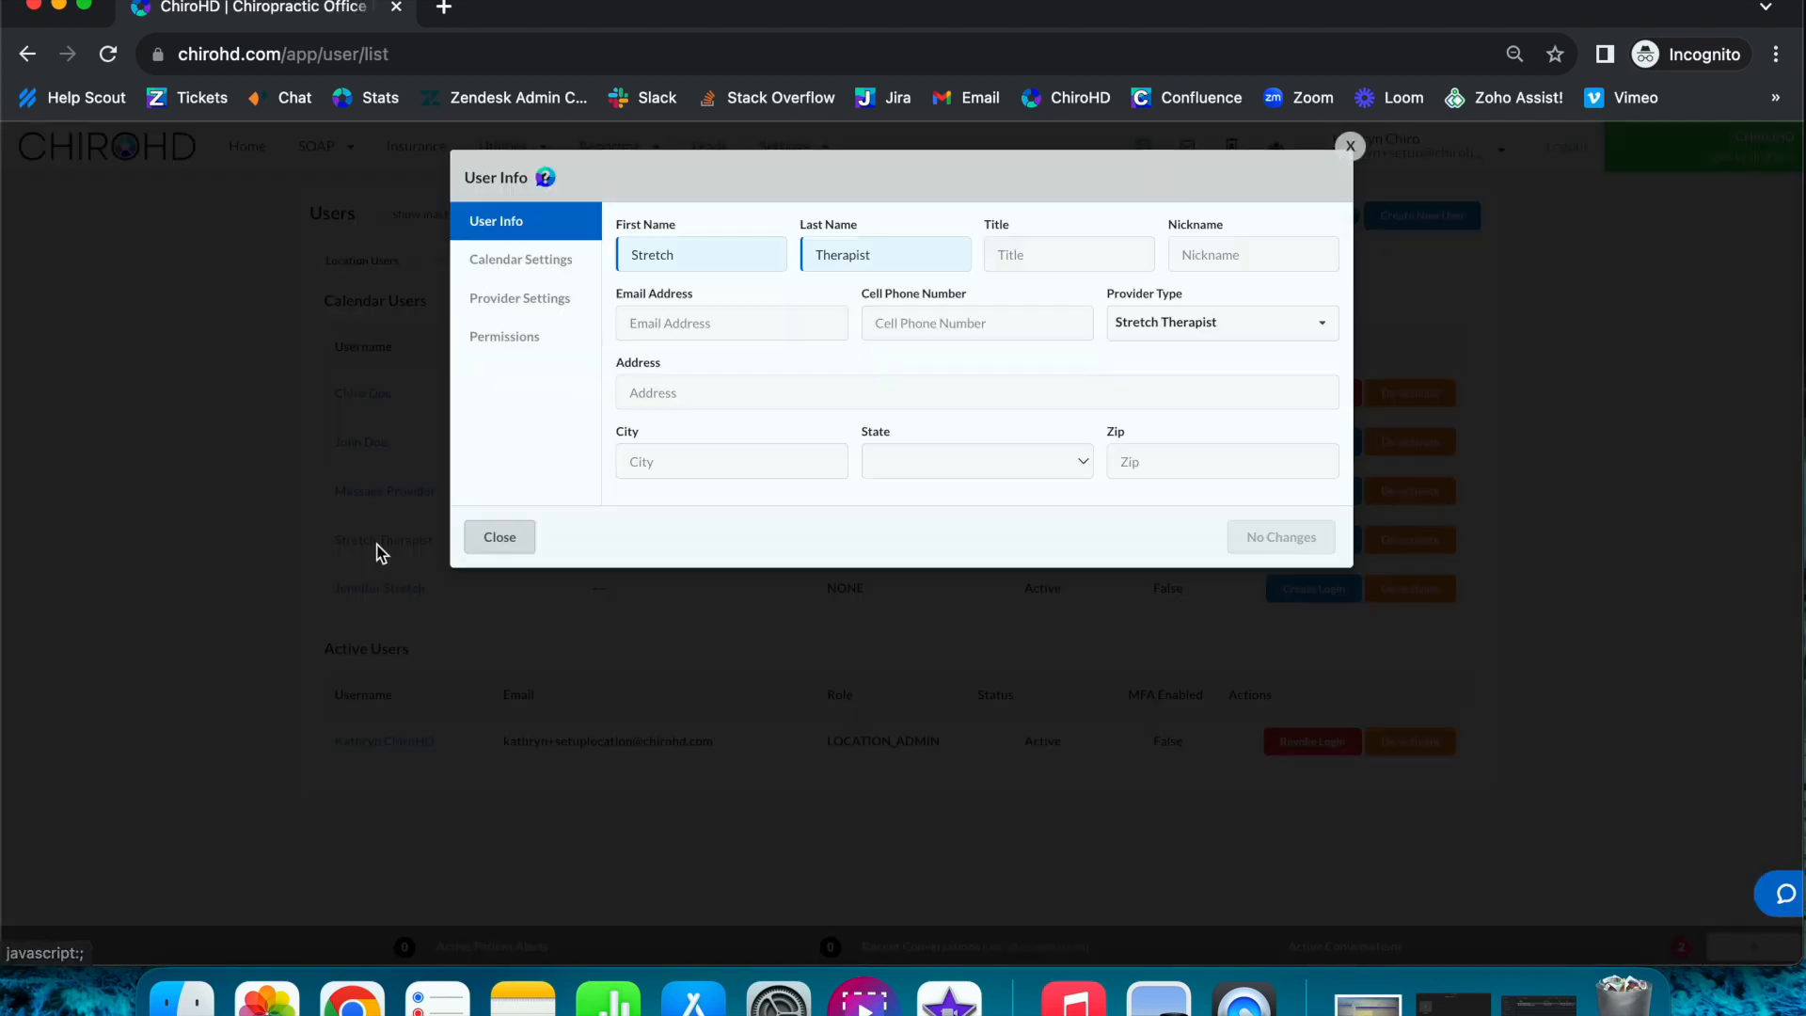
click(518, 261)
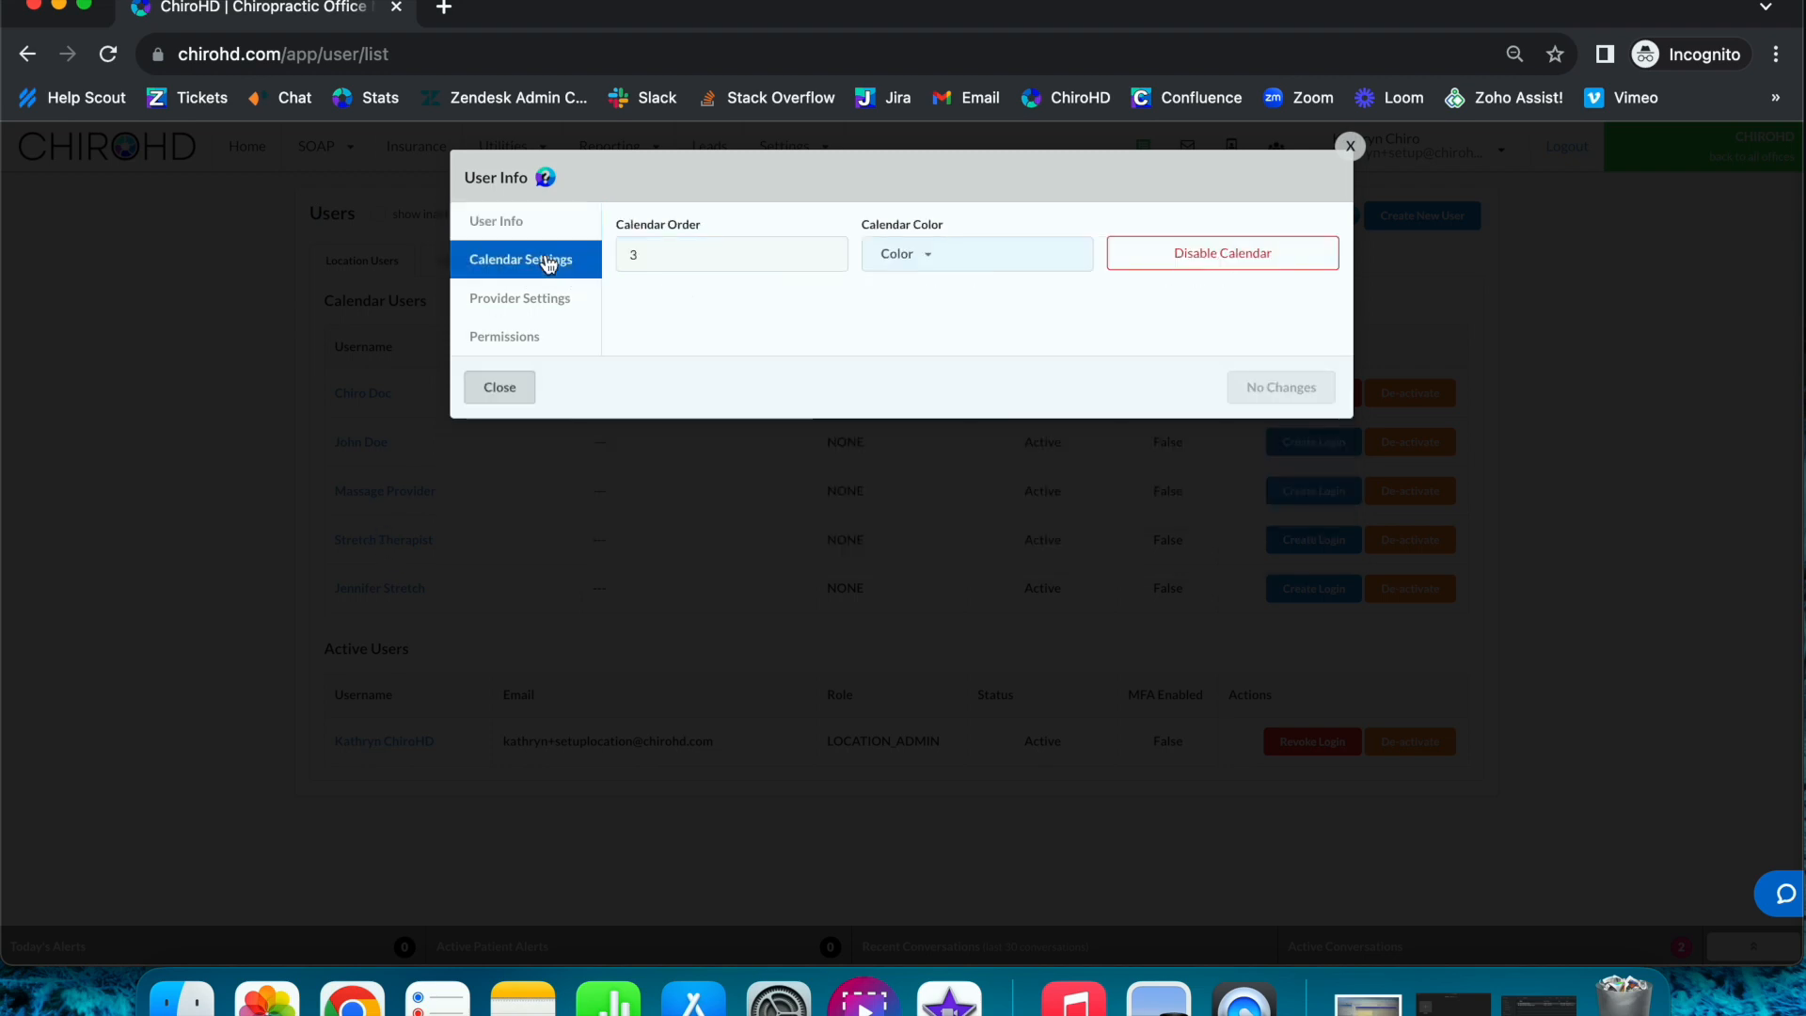
click(499, 387)
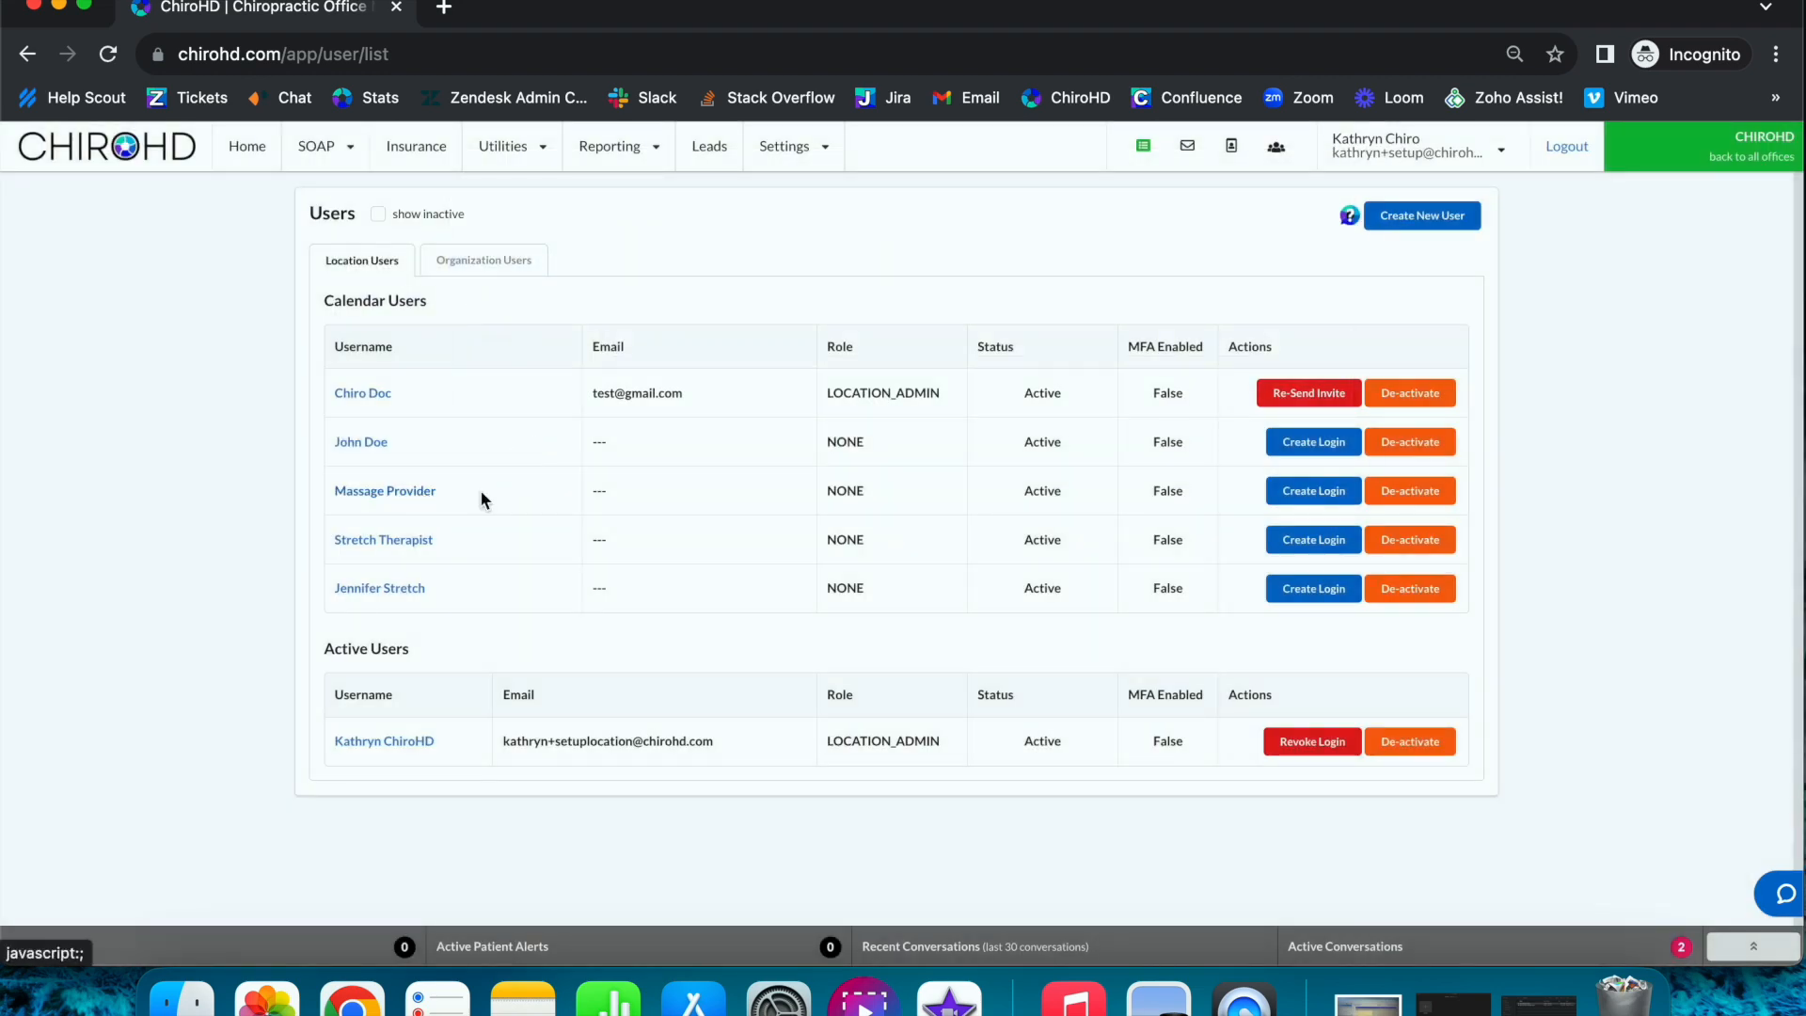
Step: Start deactivating the Stretch Therapist and transfer all of that provider's future appointments to the additional stretch therapist
click(1437, 540)
click(1310, 297)
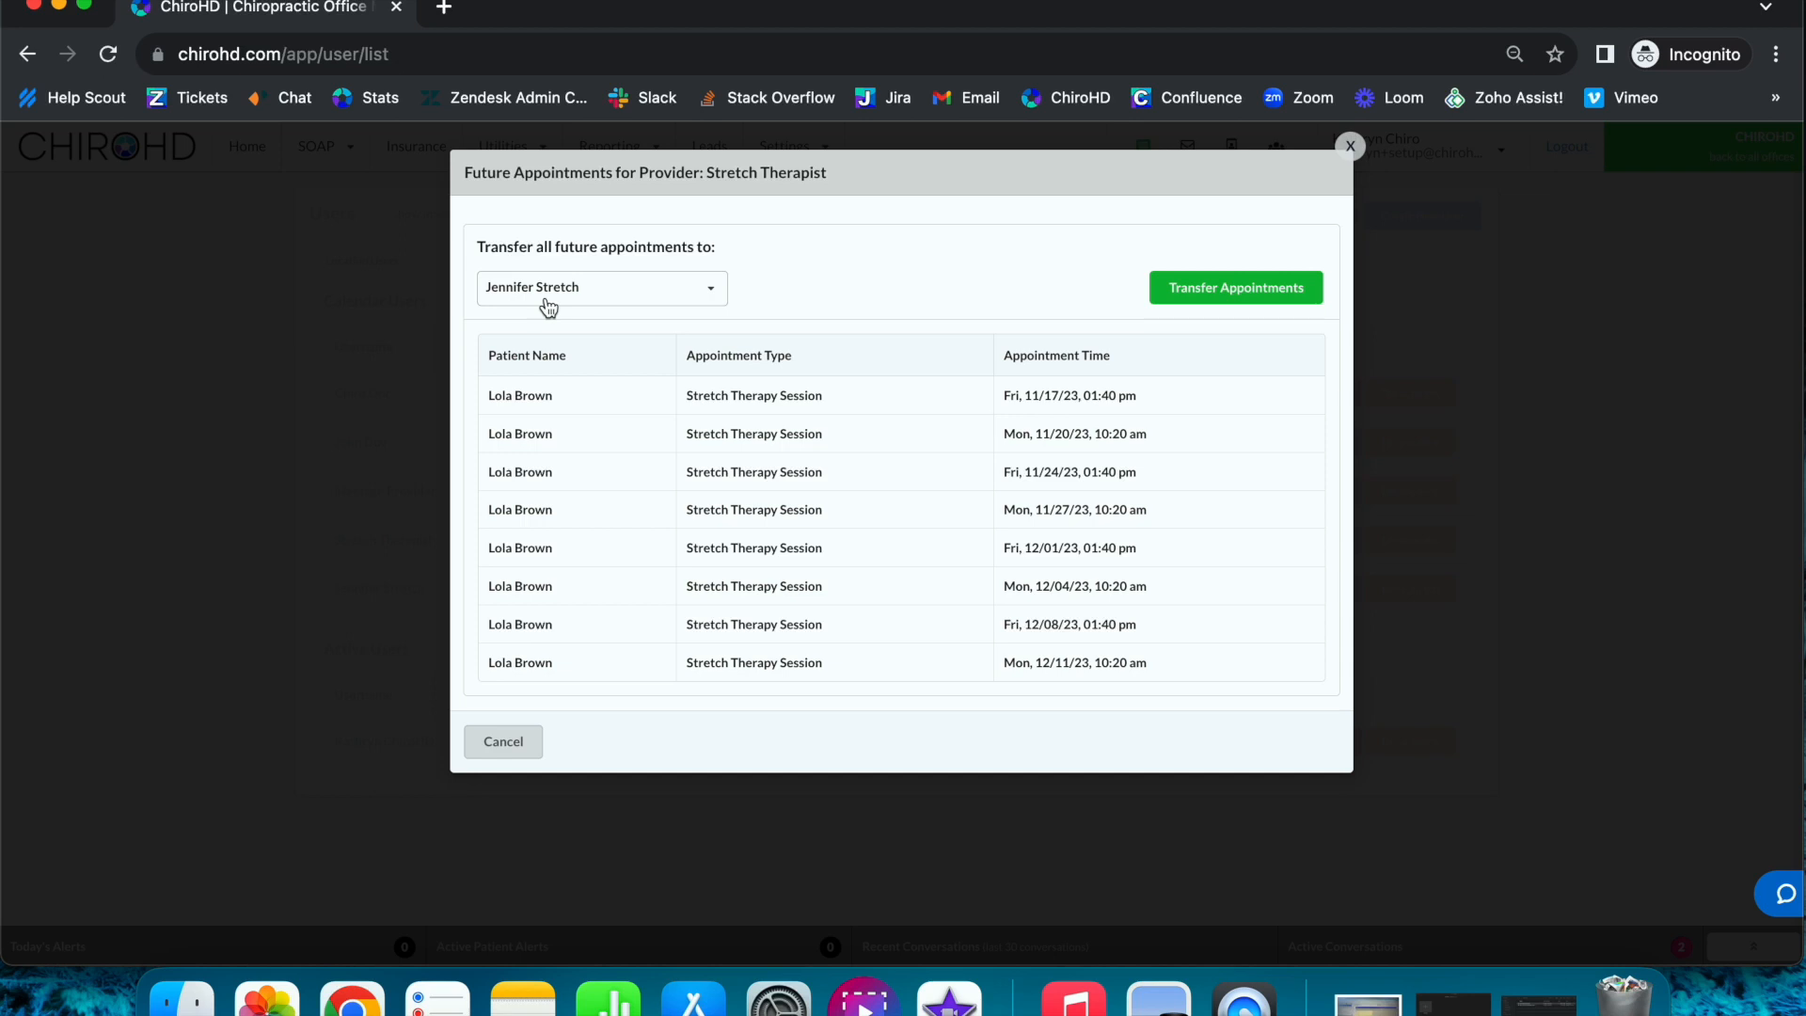
click(547, 301)
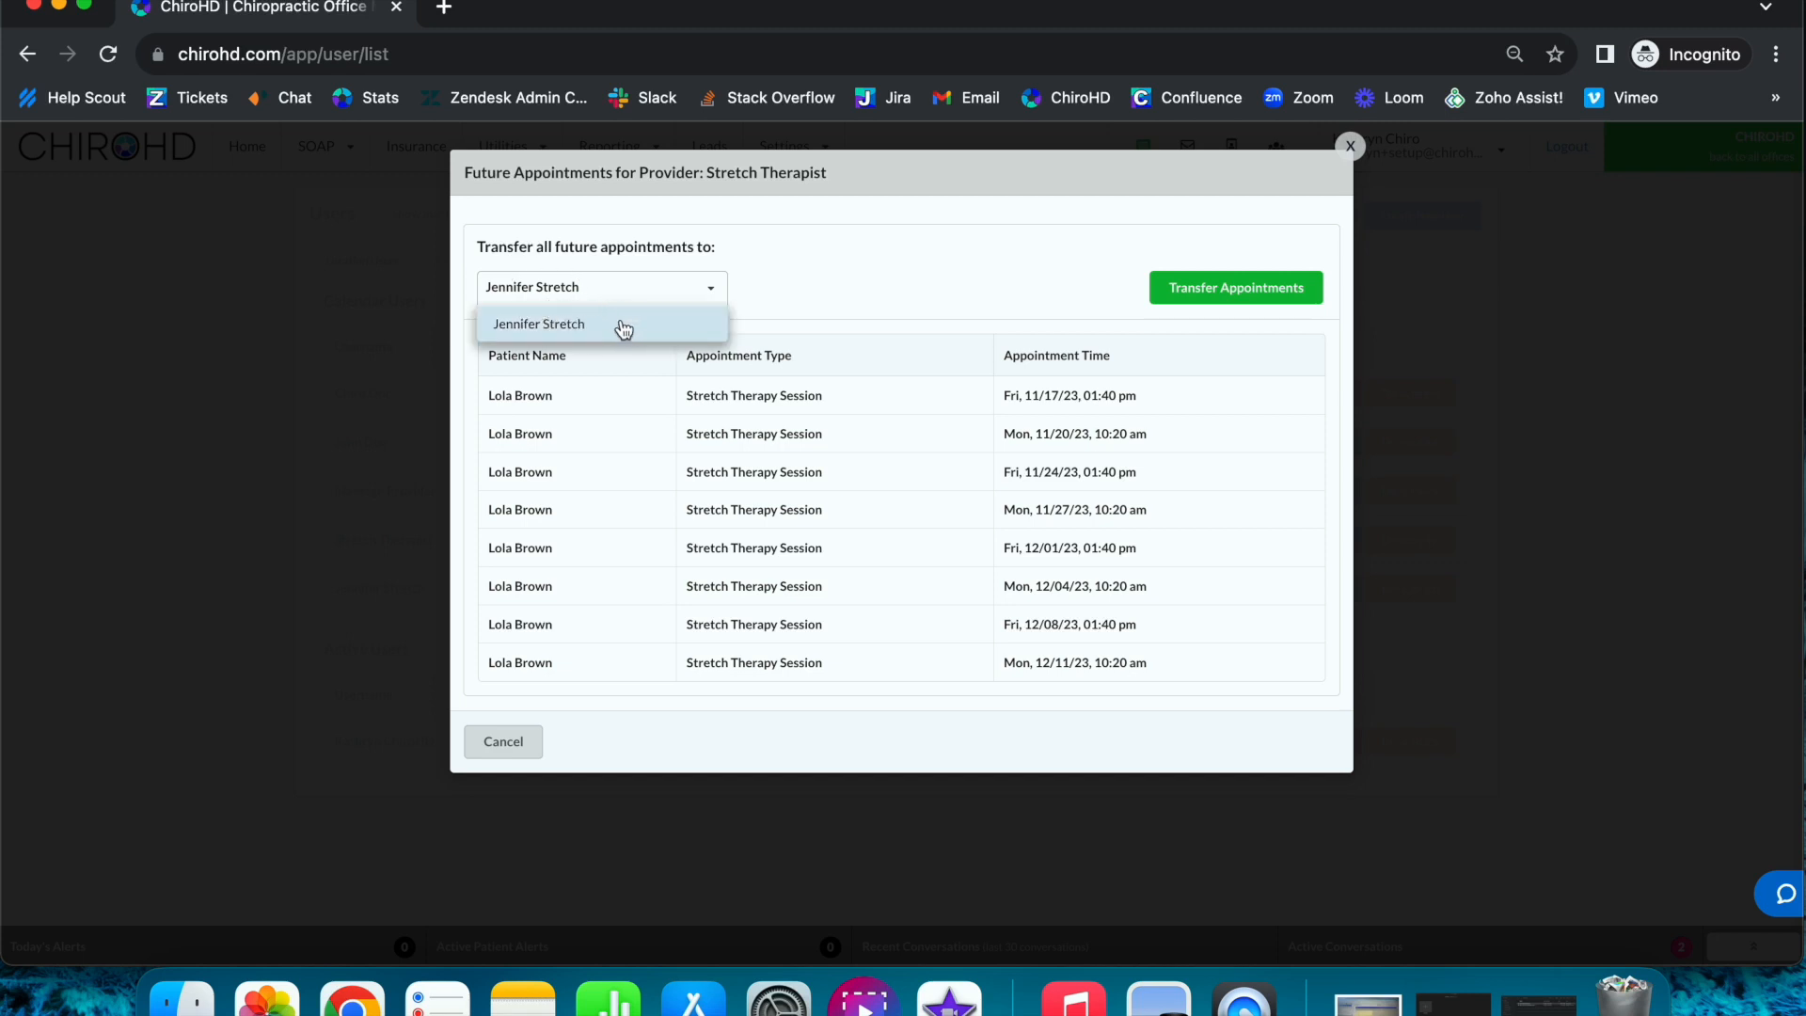
click(1278, 288)
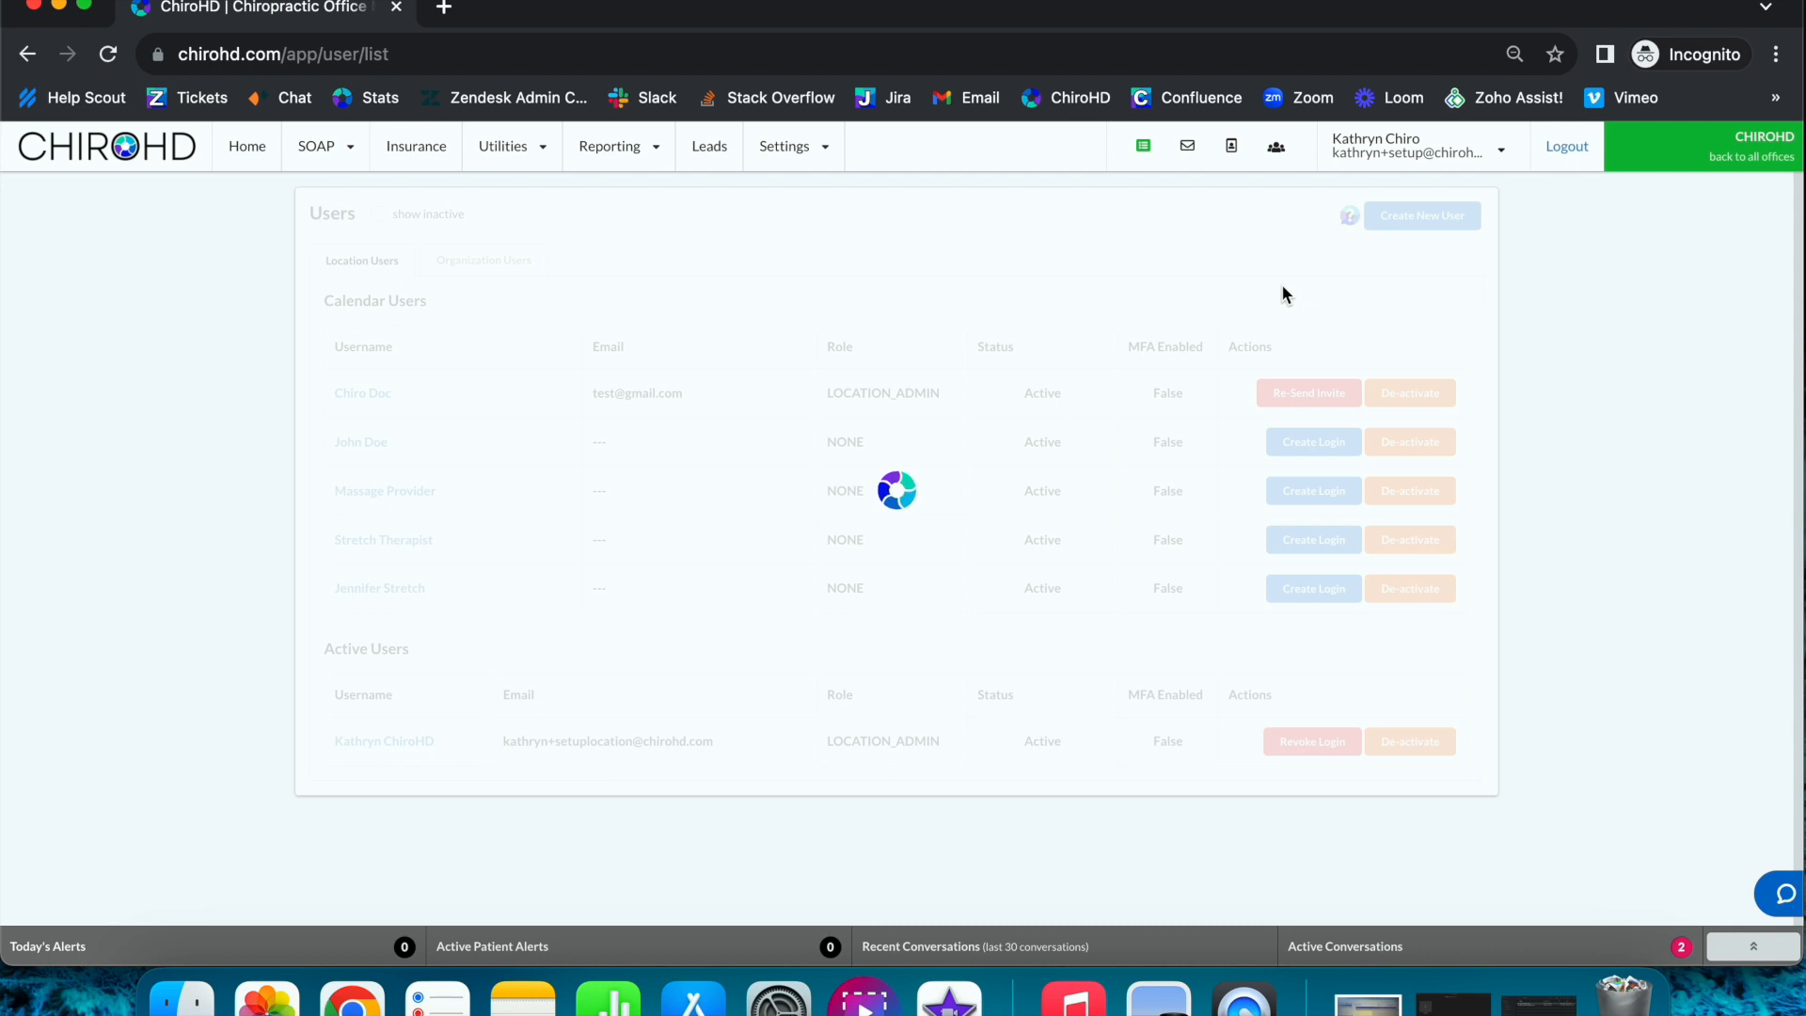